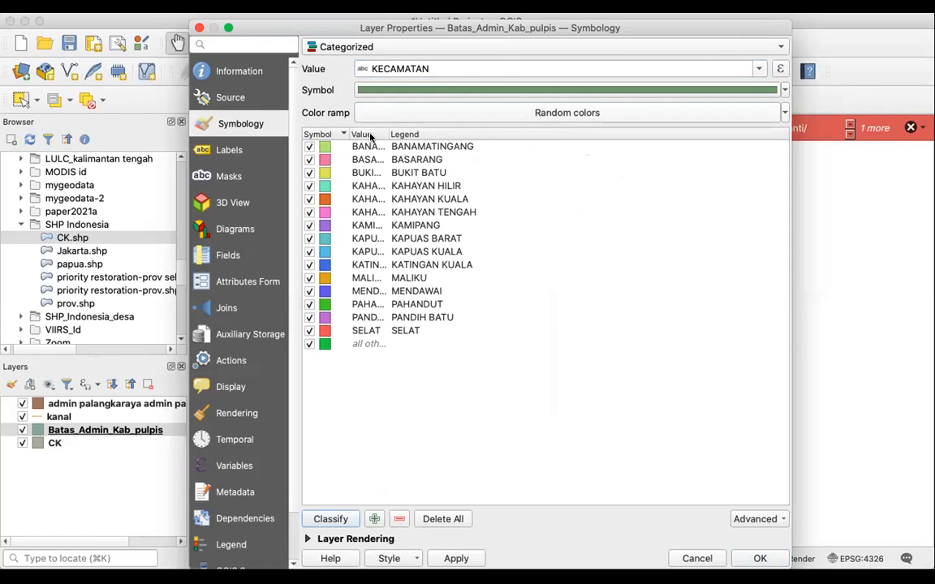
Step: Apply the random-colored KECAMATAN categories to the Batas_Admin_Kab_pulpis layer and dismiss the invalid layer message
click(761, 558)
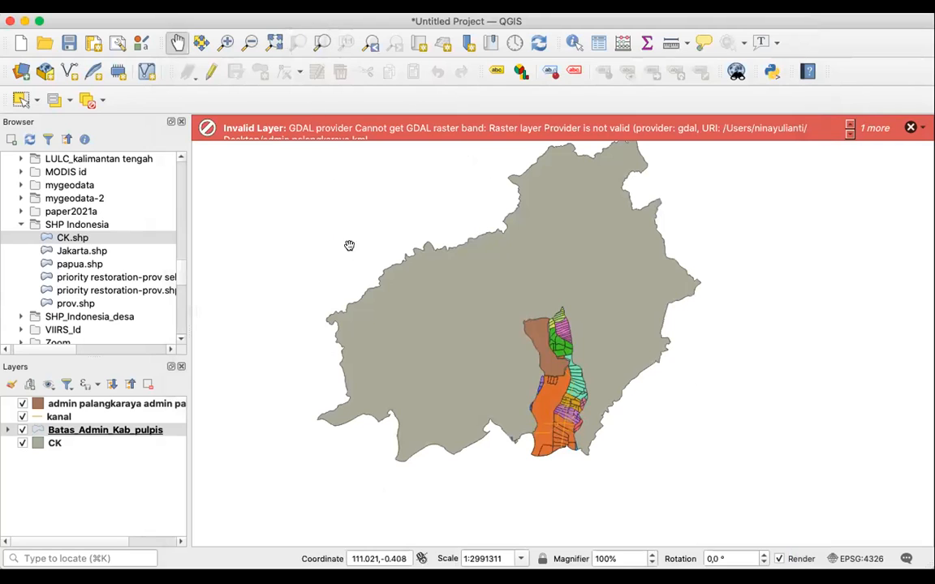
click(910, 127)
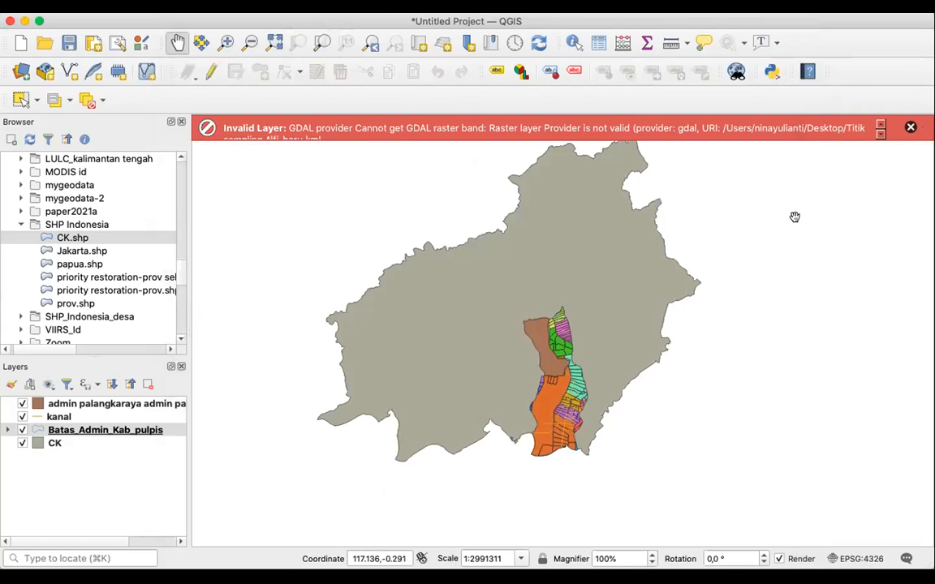
Step: Hide the admin palangkaraya layer on the map
drag(796, 215, 768, 229)
click(22, 403)
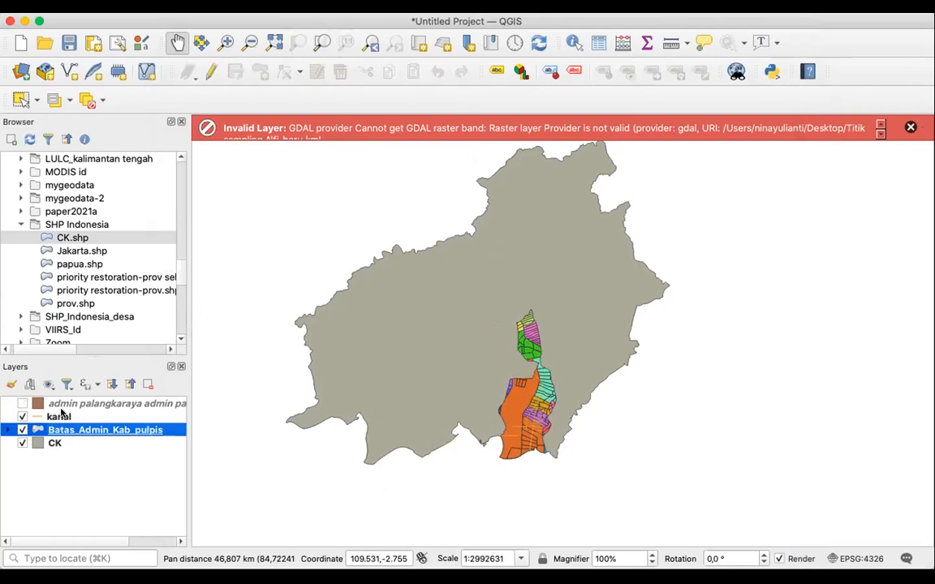
drag(422, 206, 391, 240)
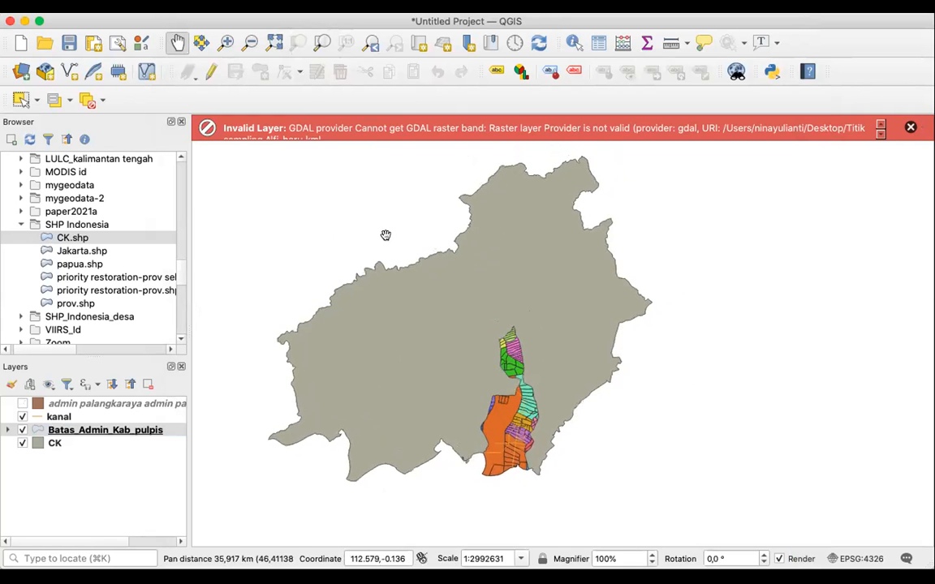
Step: Color the kanal layer's line red and set its width to 1.66 mm
double_click(40, 417)
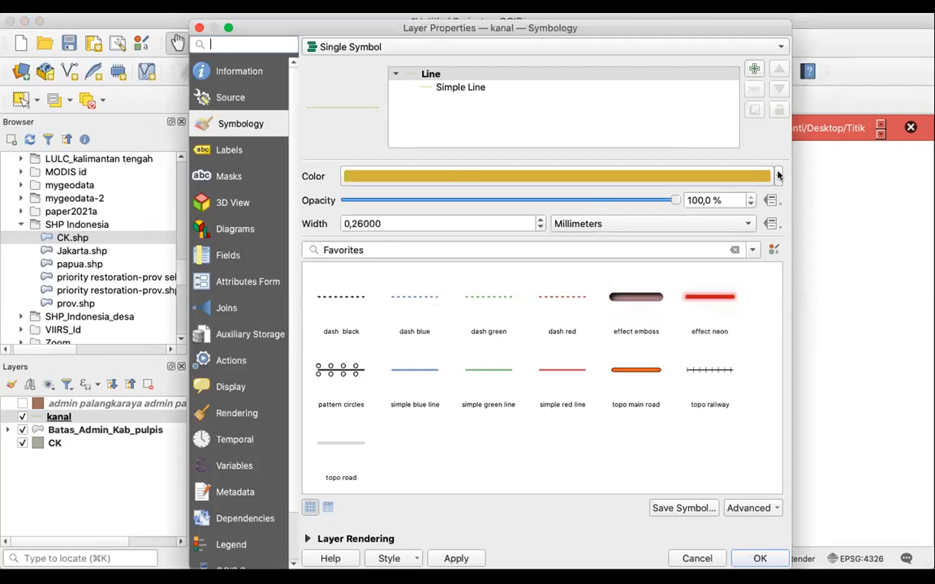
click(756, 174)
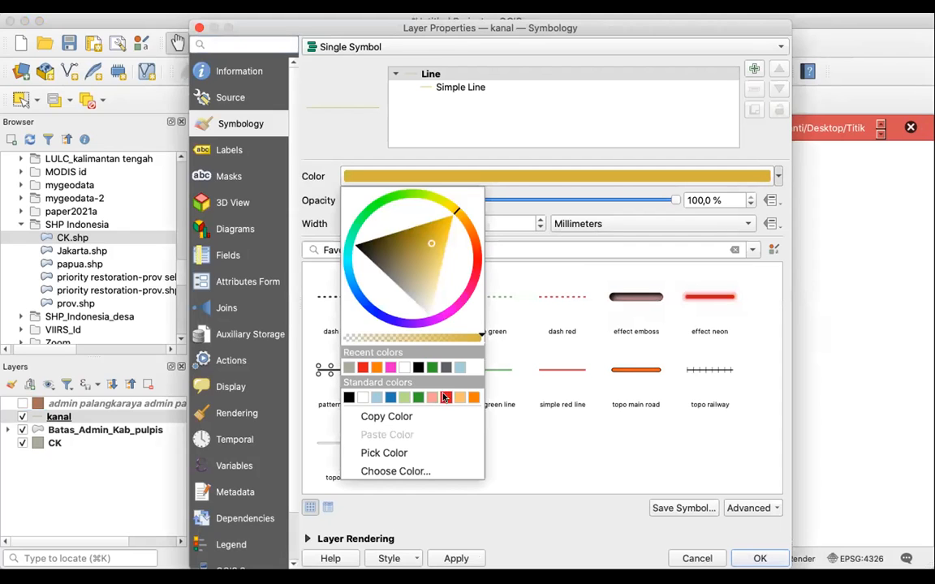
click(363, 368)
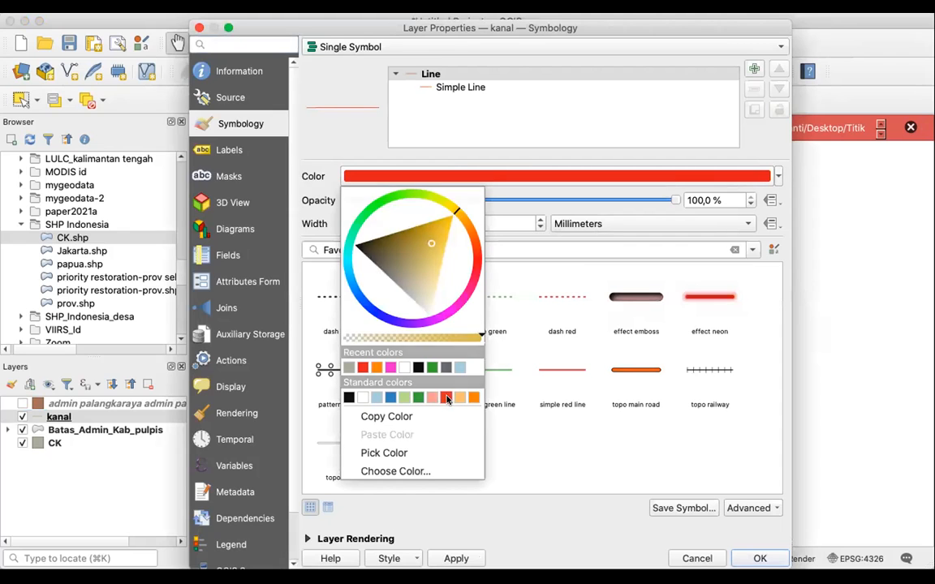
click(540, 220)
click(541, 220)
click(541, 219)
click(540, 220)
click(541, 220)
click(540, 220)
click(540, 220)
click(758, 558)
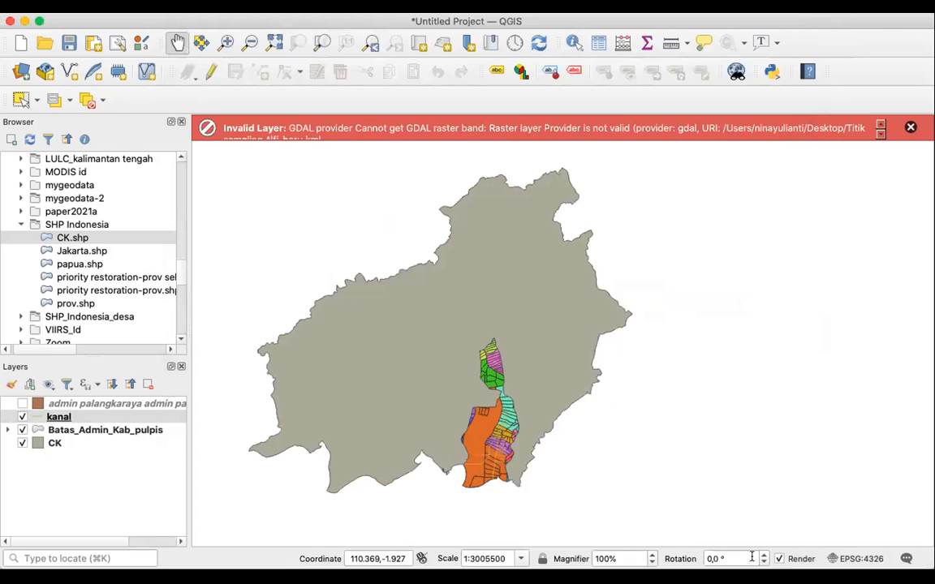
Step: Reduce the kanal layer's line width to 1.06 mm
click(36, 417)
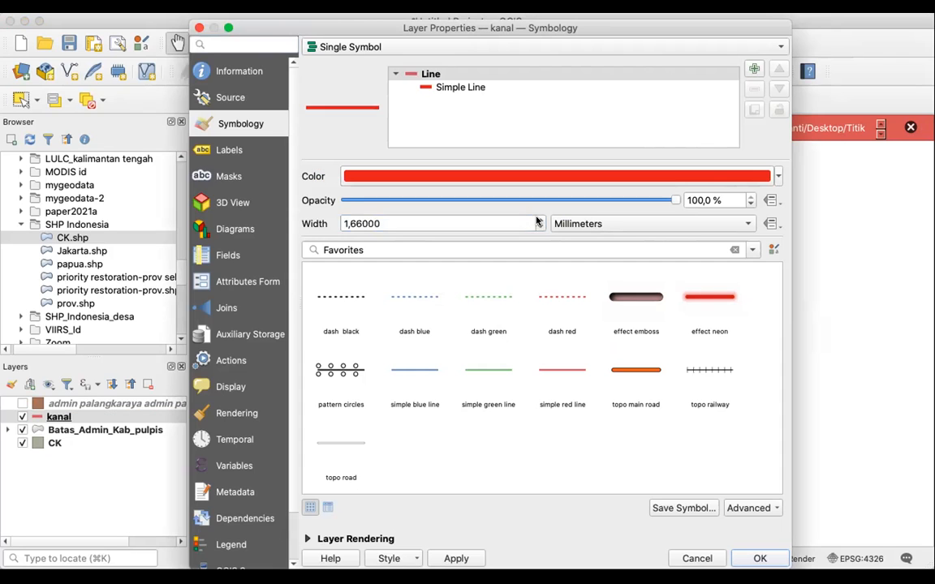
click(541, 228)
click(540, 228)
click(540, 229)
click(540, 228)
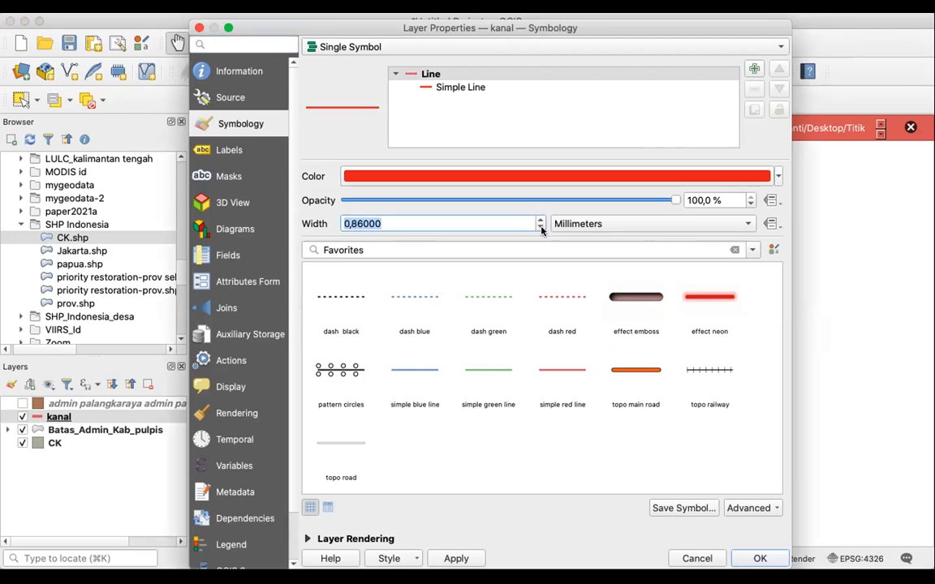
click(540, 224)
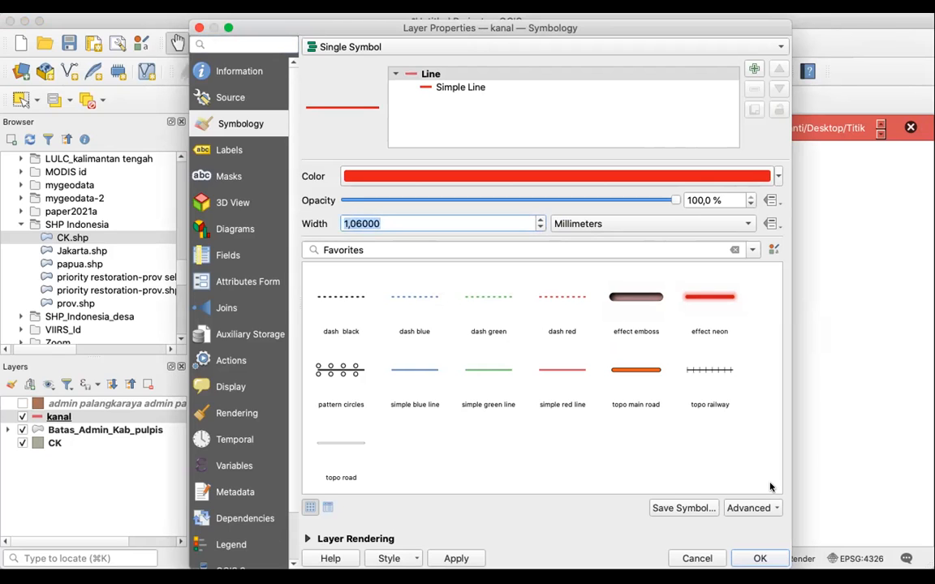
click(760, 558)
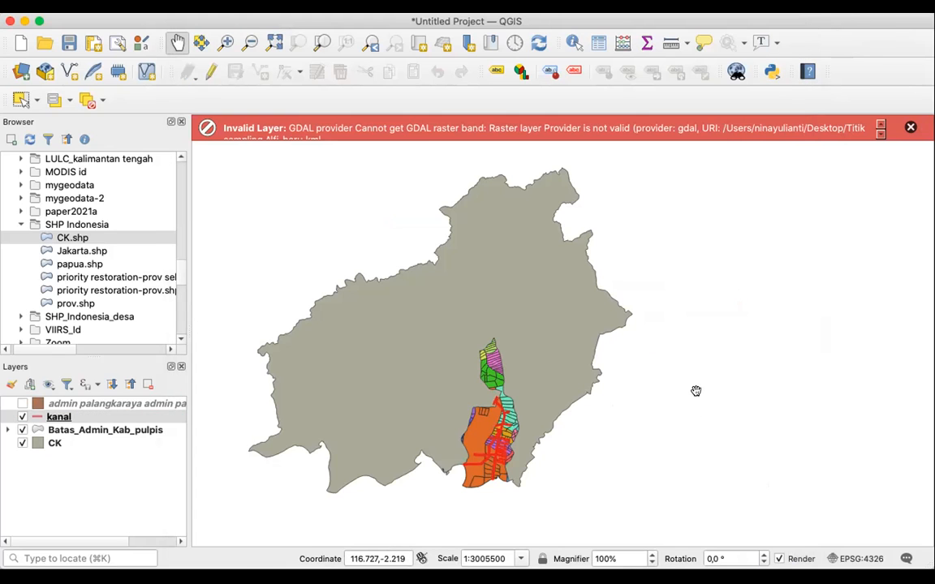
Step: Turn on single labels for the Batas_Admin_Kab_pulpis layer, using KELURAHAN as the label value
drag(695, 393, 731, 364)
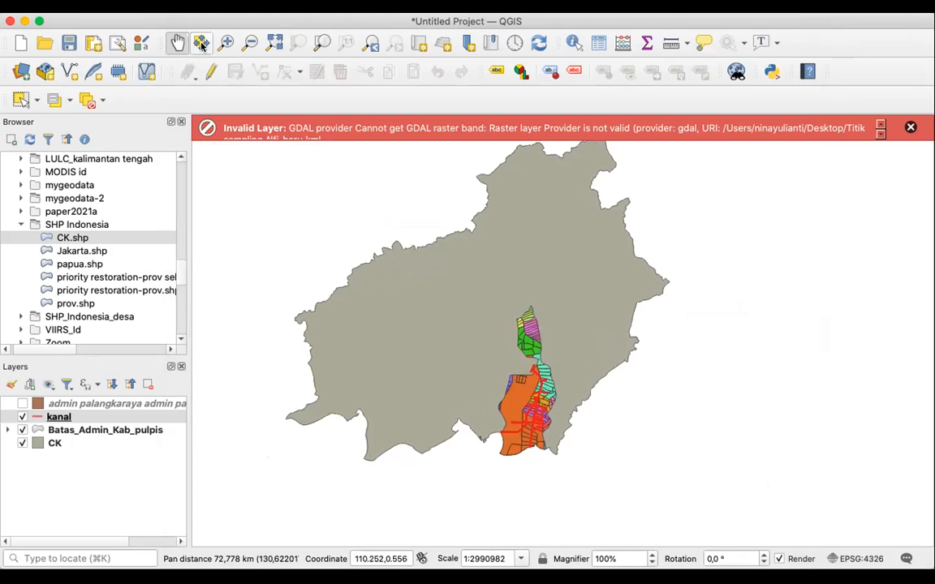
click(226, 41)
drag(476, 279, 565, 479)
drag(380, 149, 584, 426)
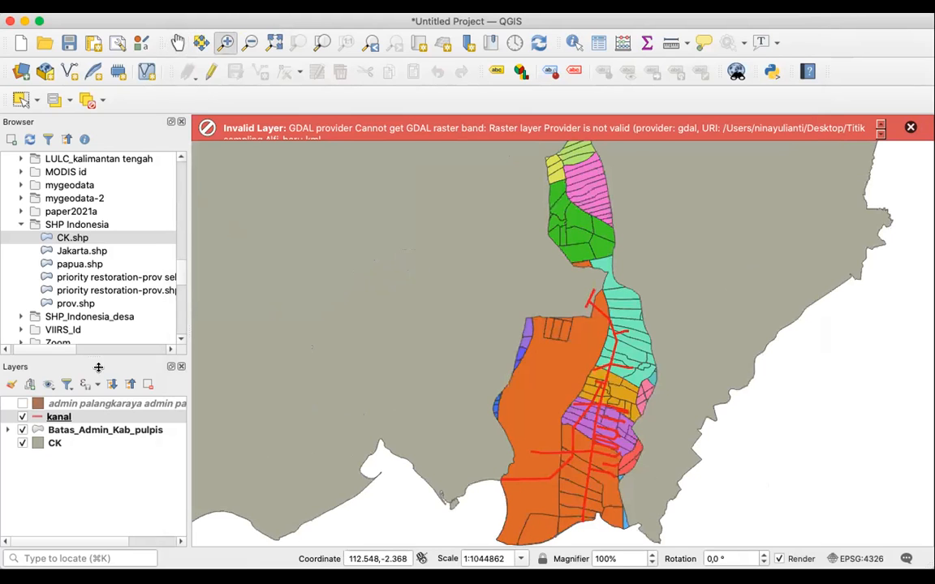
click(35, 431)
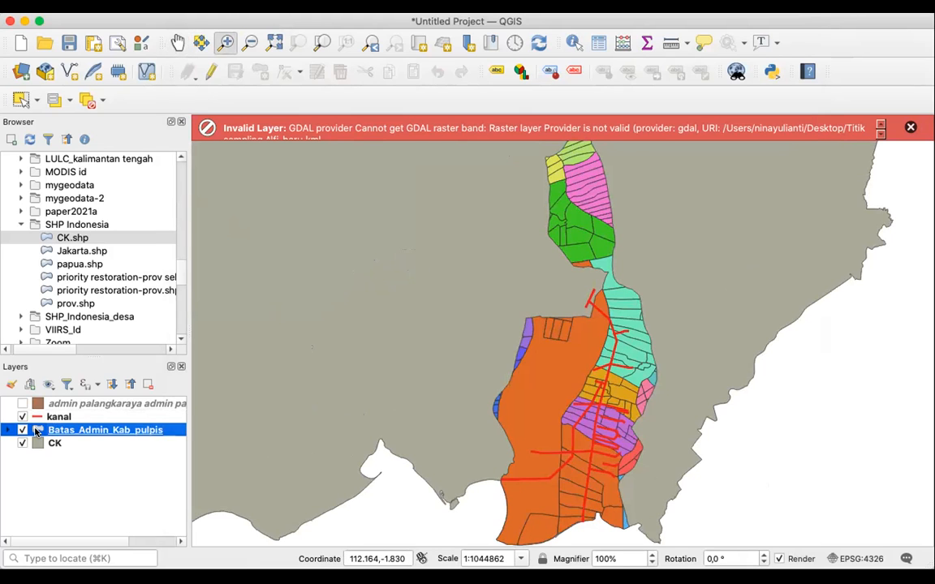
double_click(36, 431)
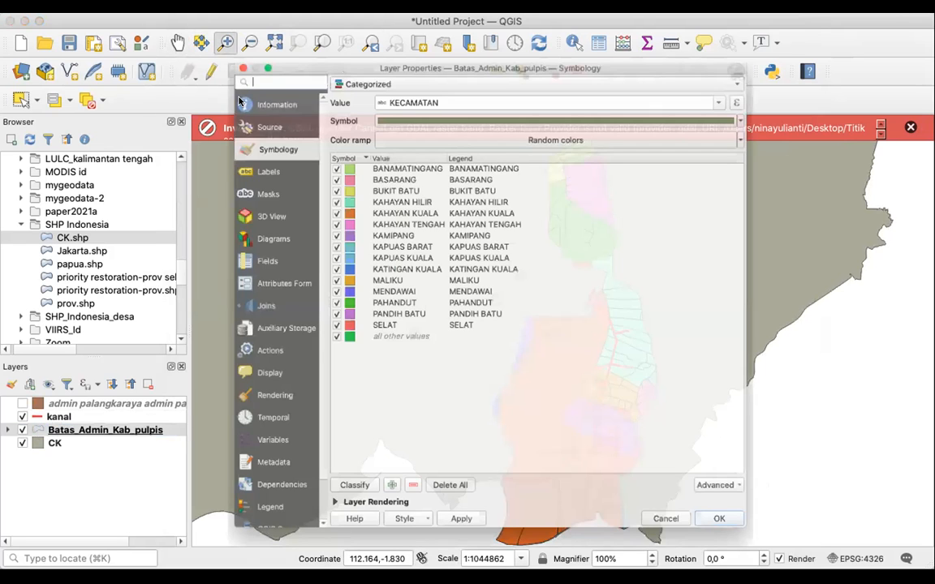
click(235, 149)
click(451, 45)
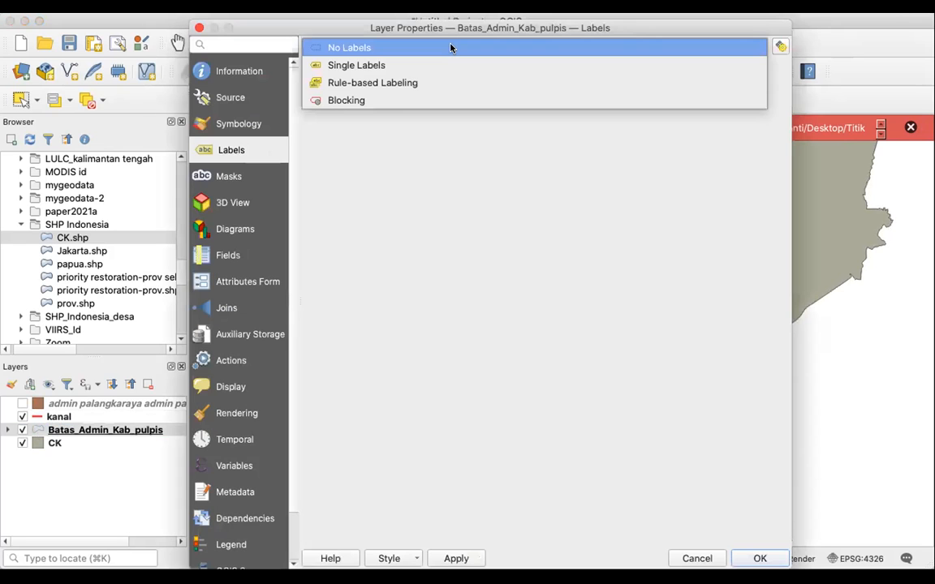
click(580, 65)
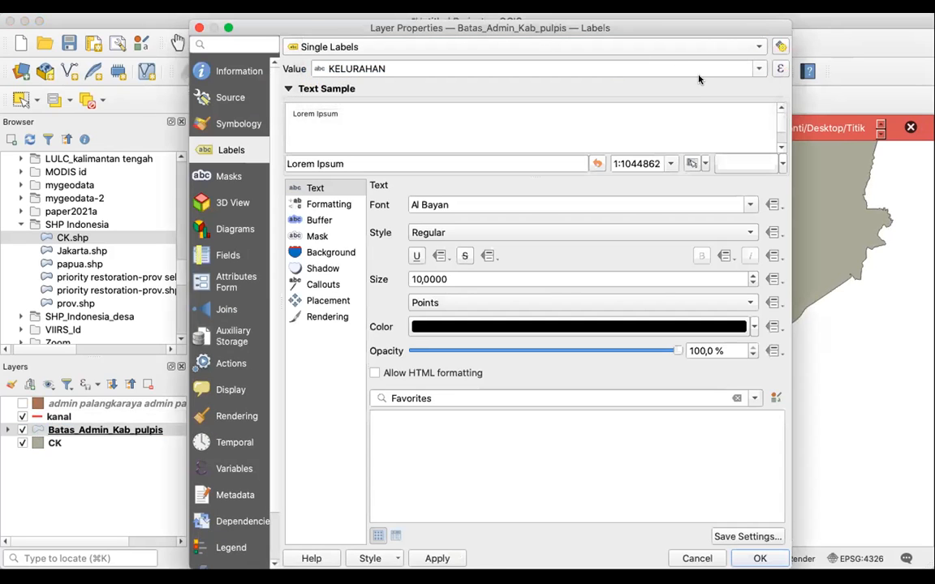
click(759, 559)
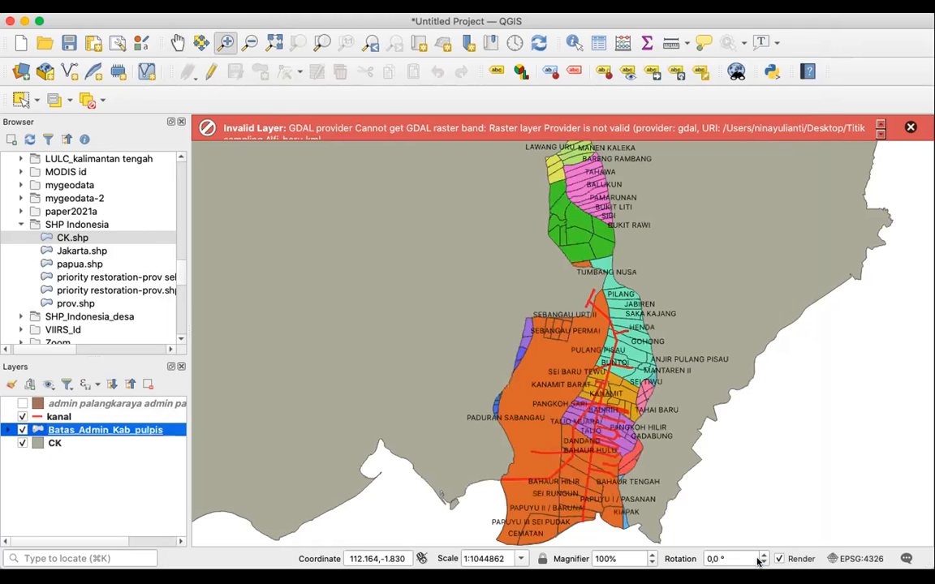
click(740, 208)
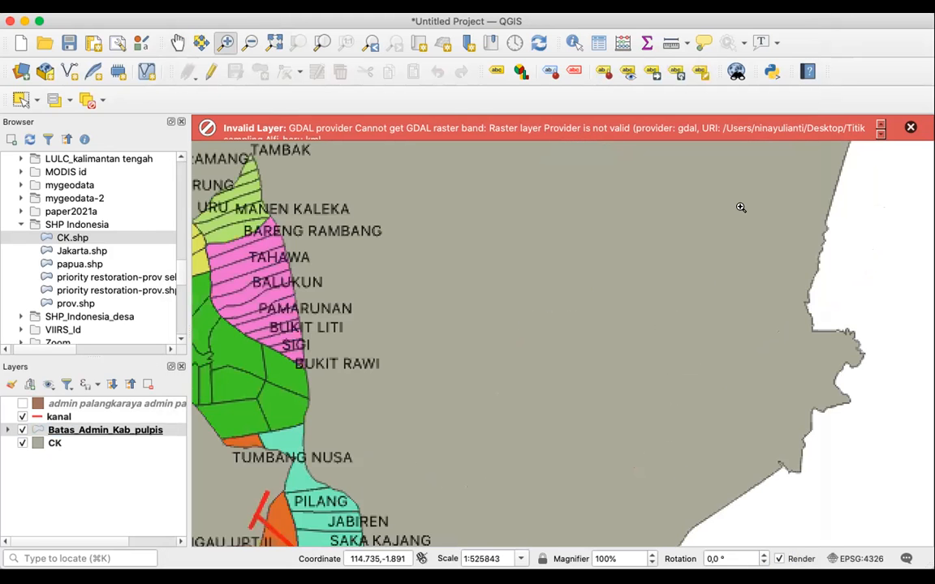
click(740, 207)
click(273, 45)
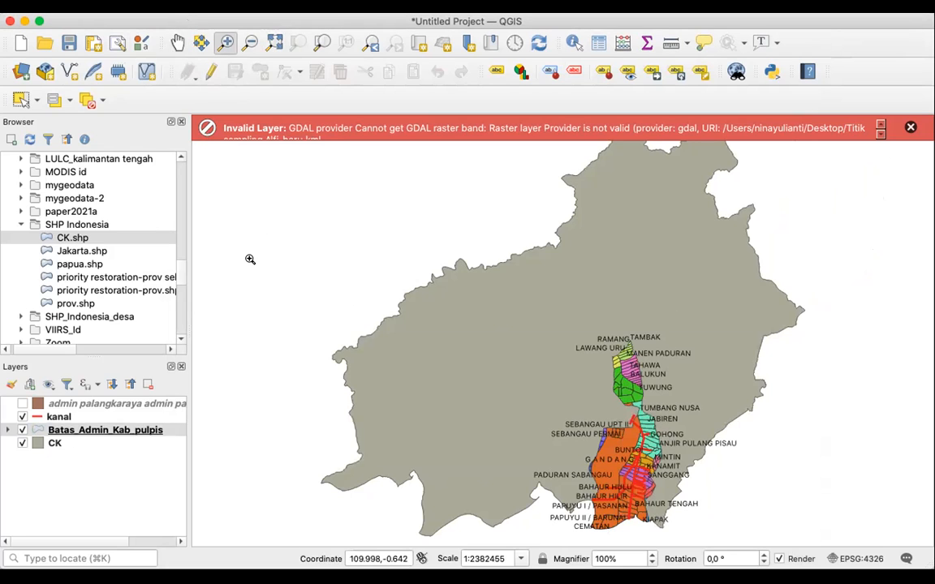
Step: Look at the labeling options in the kanal layer's properties and close them
click(35, 417)
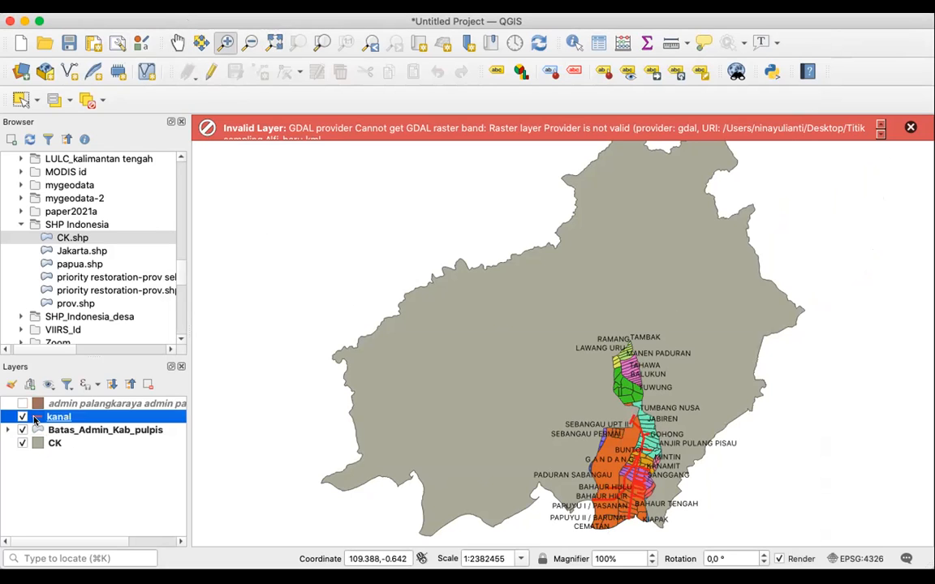
double_click(35, 417)
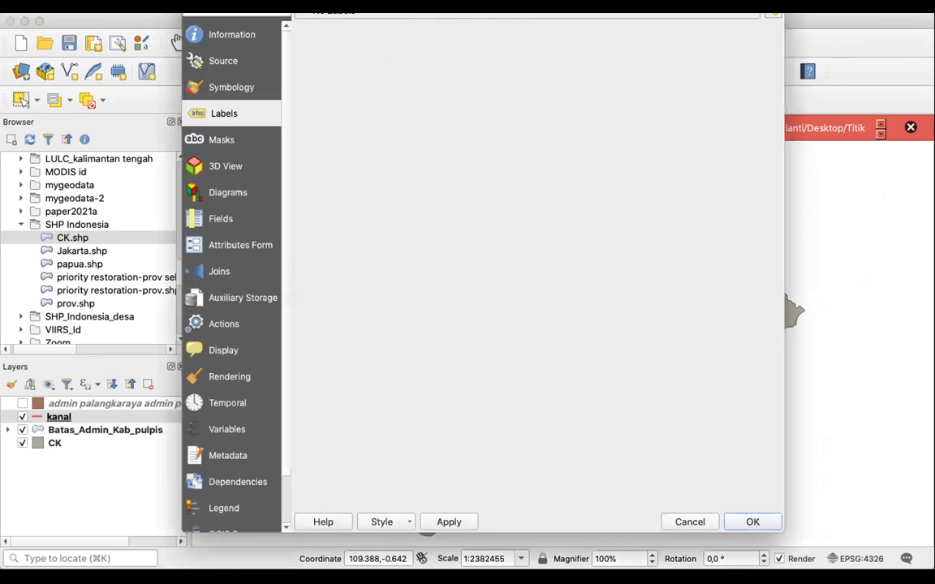
click(419, 13)
click(420, 16)
click(167, 46)
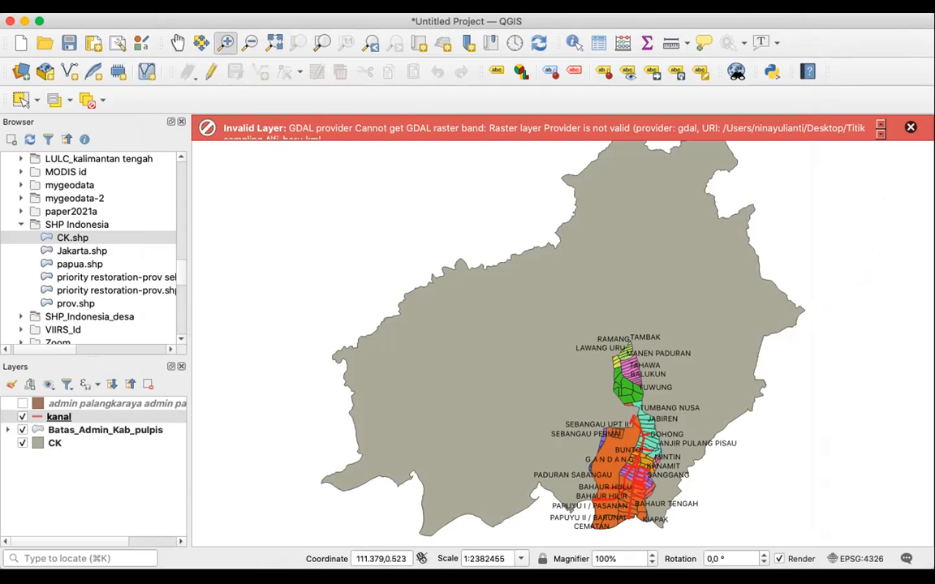
click(346, 292)
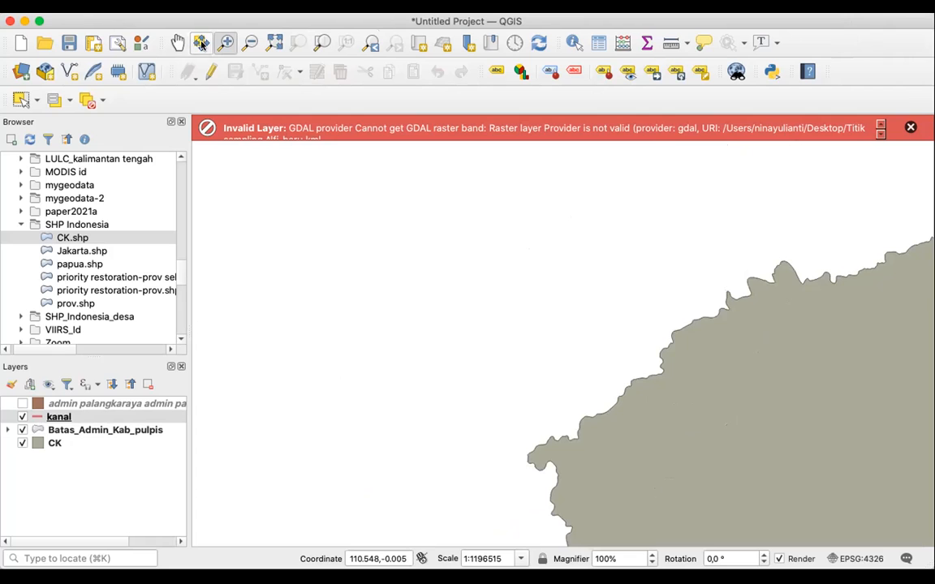
click(249, 42)
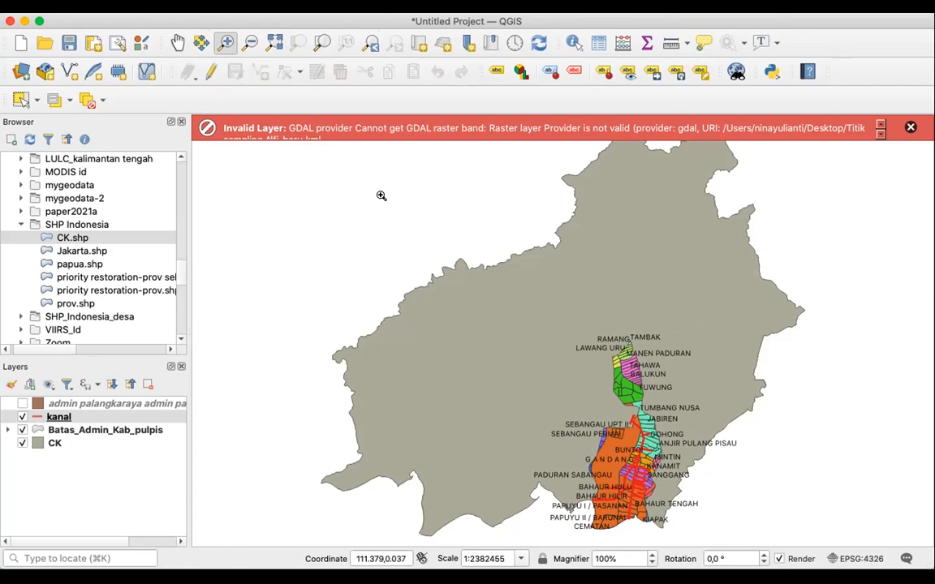
click(178, 42)
drag(370, 185, 358, 192)
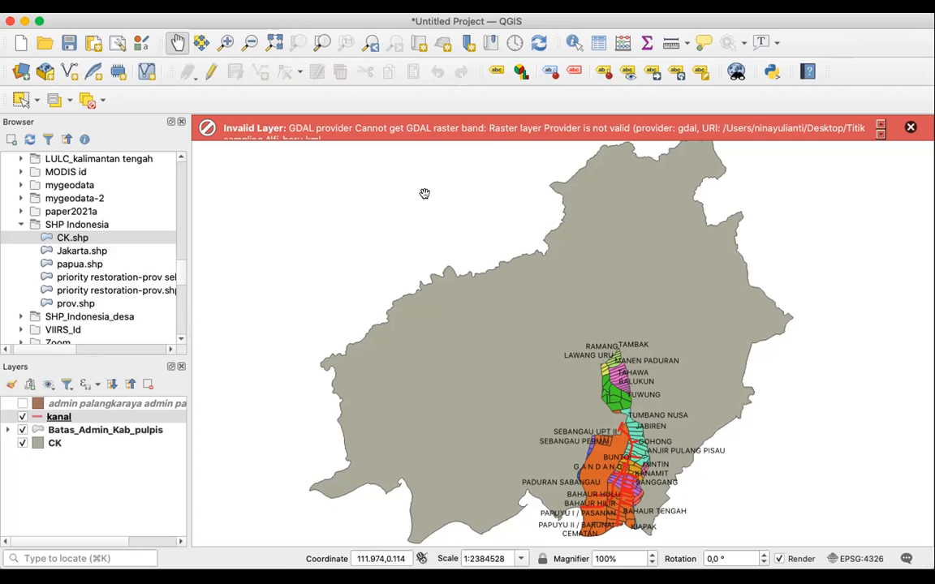
Step: Rename the CK layer to "Batas Provinsi" in its source settings
click(227, 45)
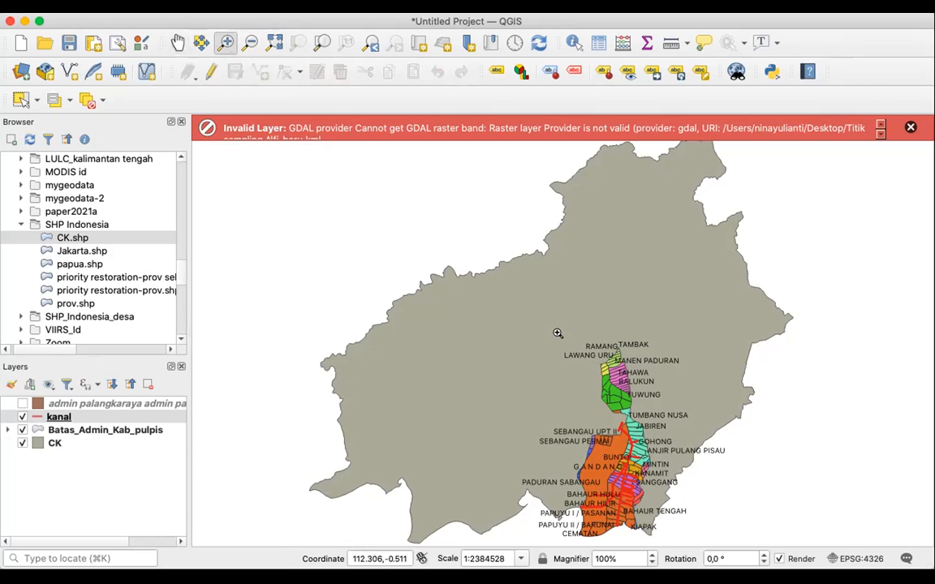
drag(565, 391, 701, 555)
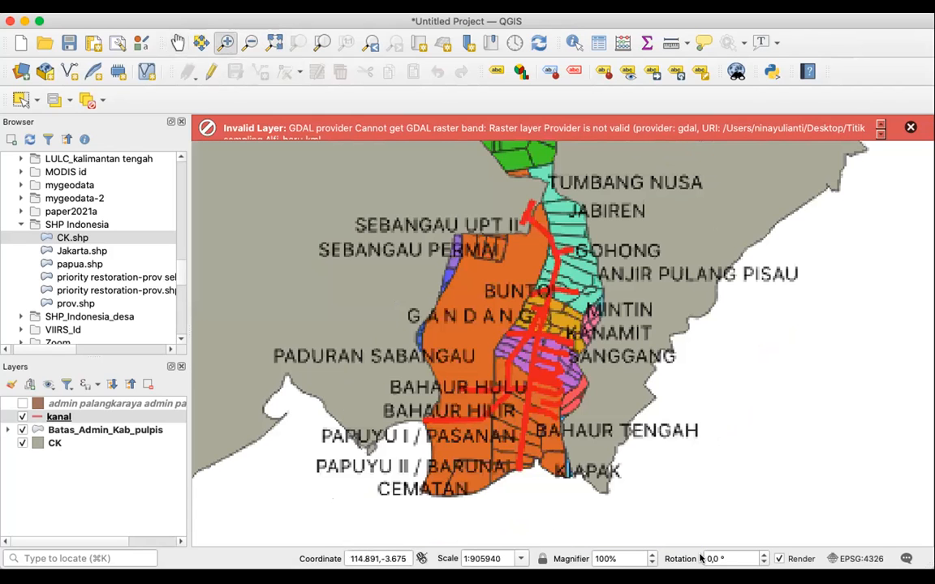
click(55, 445)
double_click(55, 445)
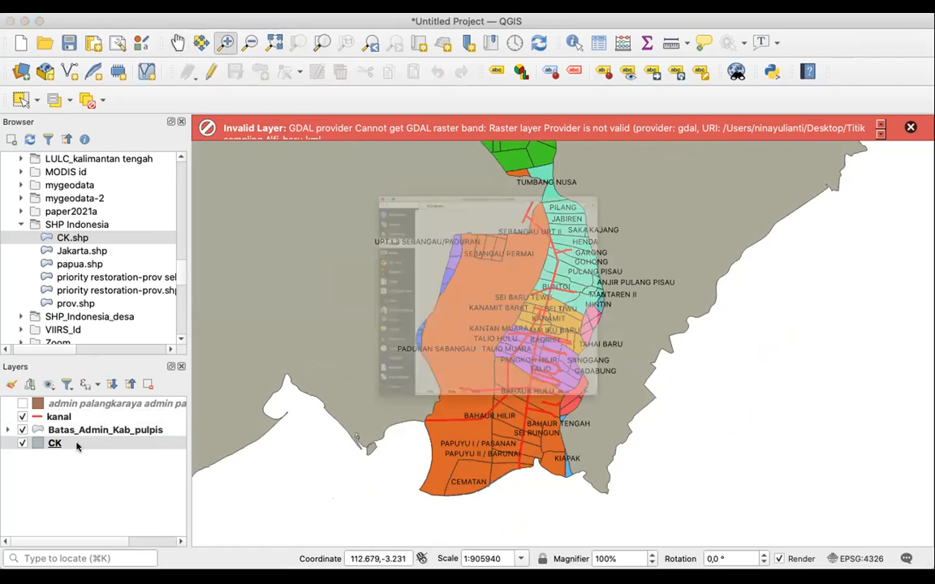
click(233, 77)
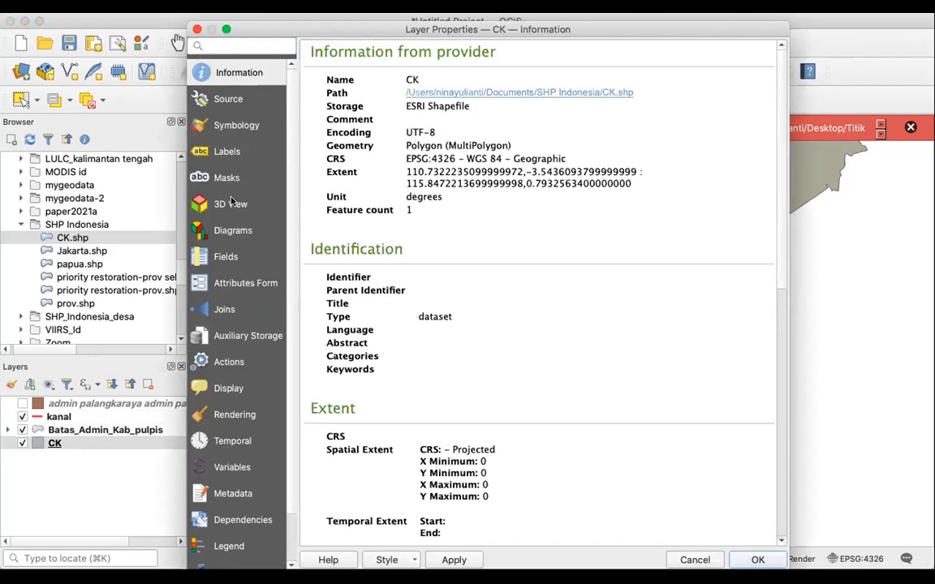
click(243, 101)
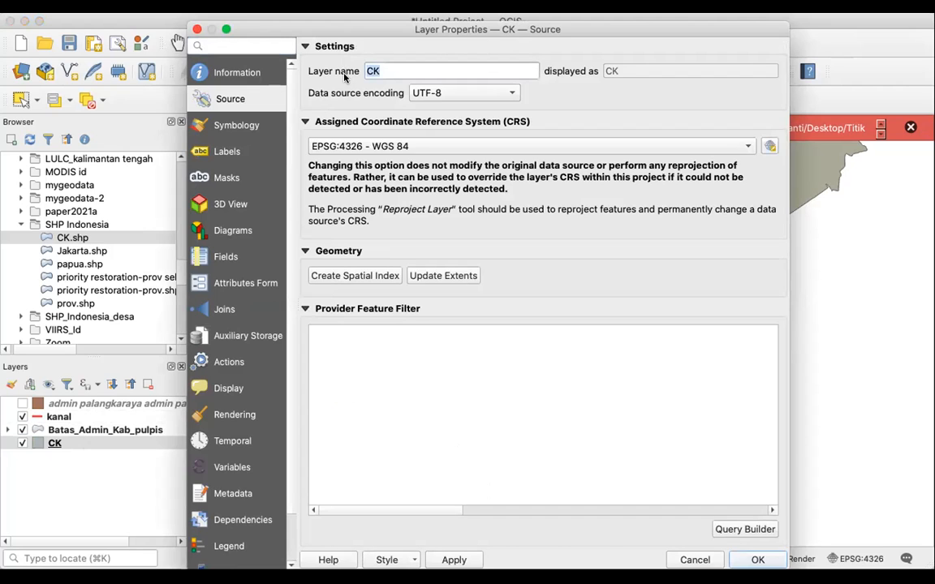
text(Batas Provinsi)
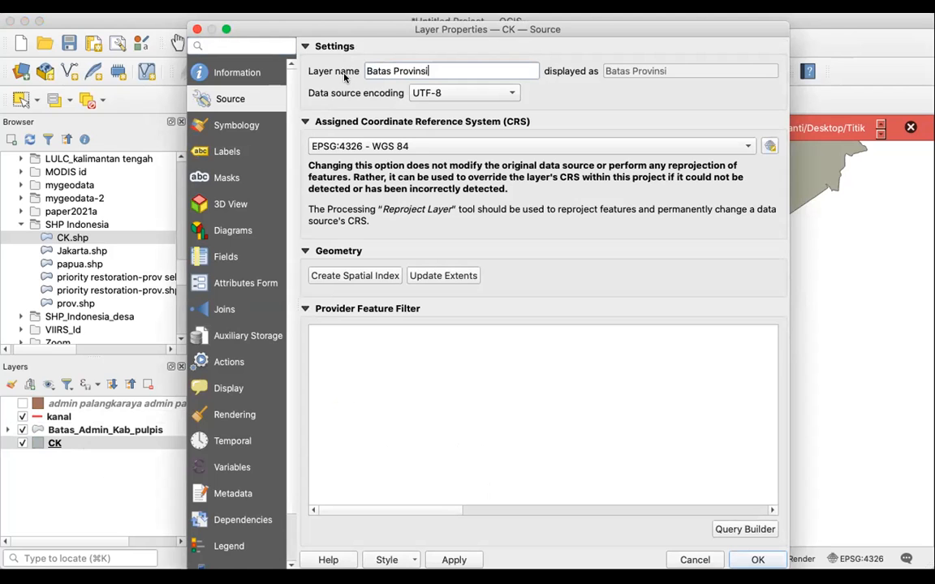
click(756, 559)
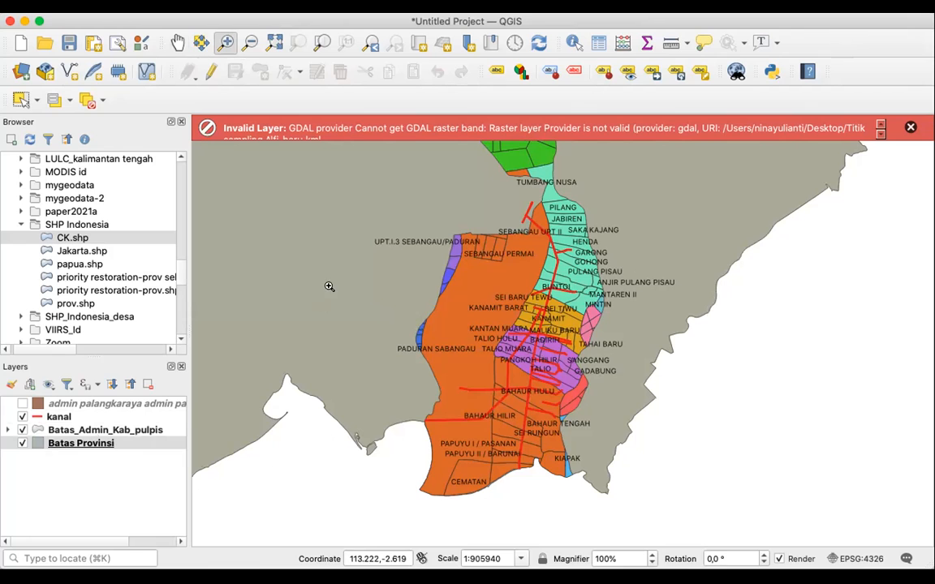
click(177, 41)
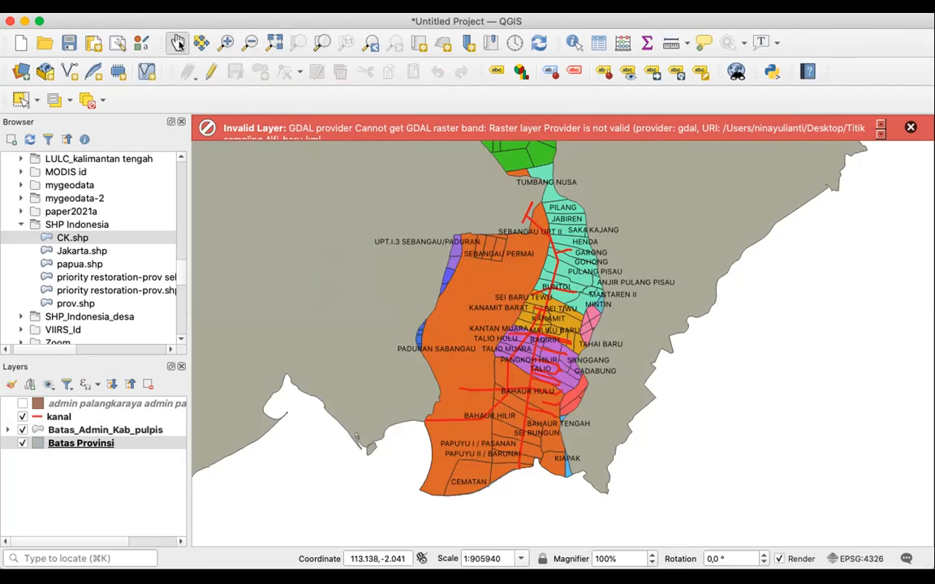
Step: Find and expand the MODIS id folder in the file browser
drag(332, 192, 361, 211)
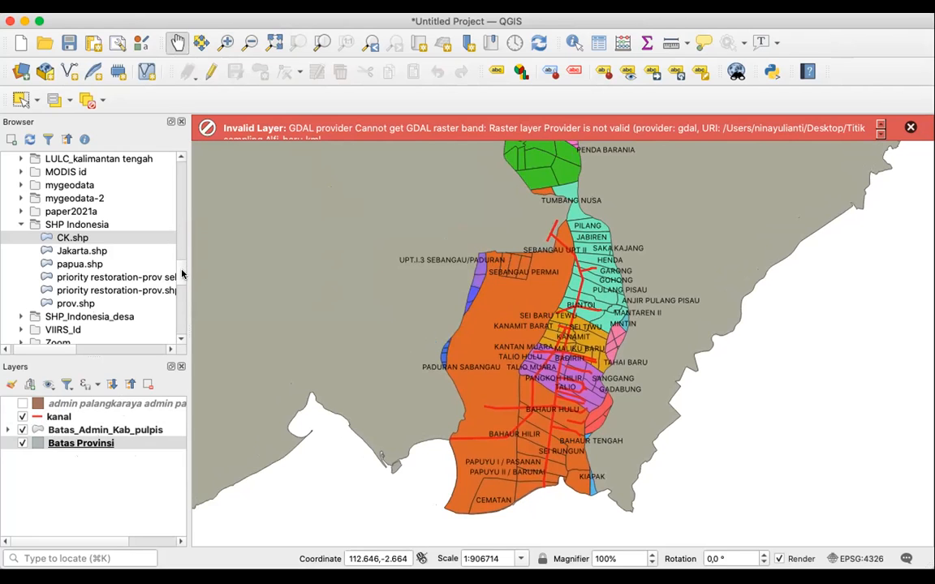
scroll(183, 288, down, 5)
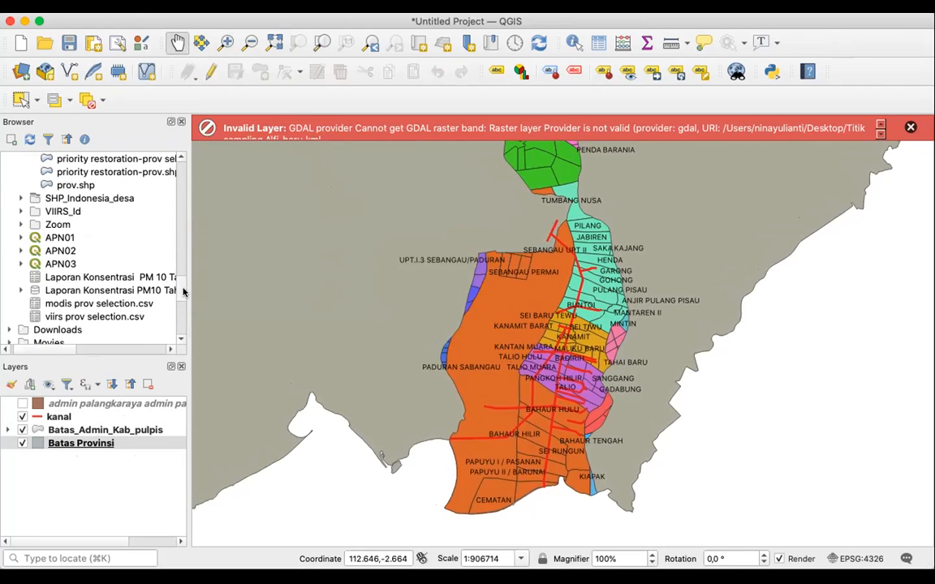
scroll(184, 290, down, 5)
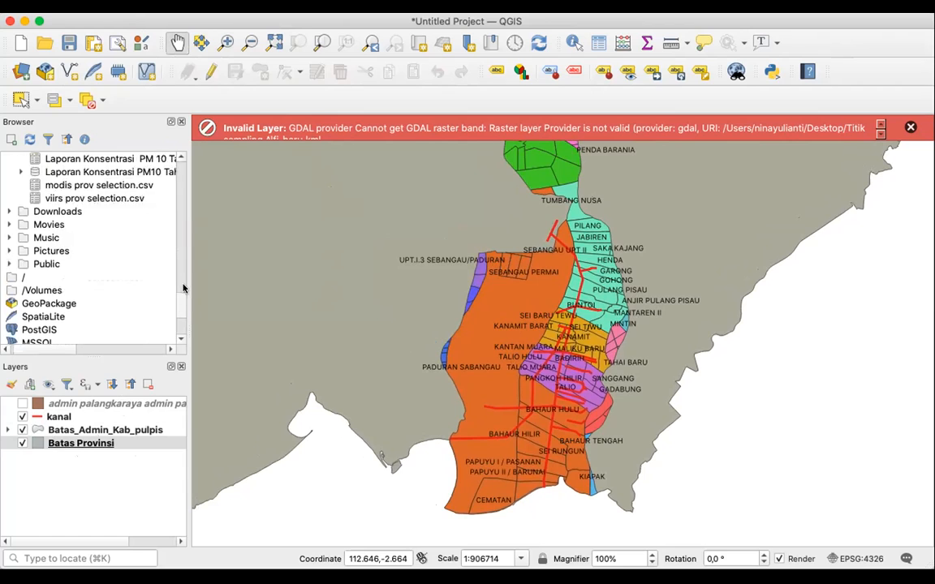
scroll(181, 284, up, 10)
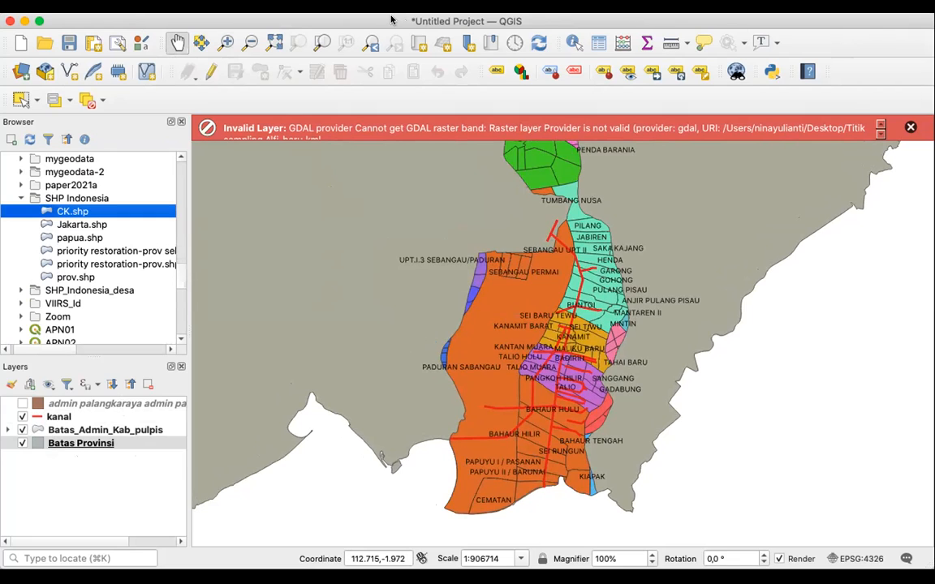
click(181, 270)
mouse_move(181, 272)
mouse_down()
mouse_move(183, 301)
mouse_move(184, 252)
mouse_move(183, 274)
mouse_move(184, 266)
mouse_up()
scroll(184, 302, up, 1)
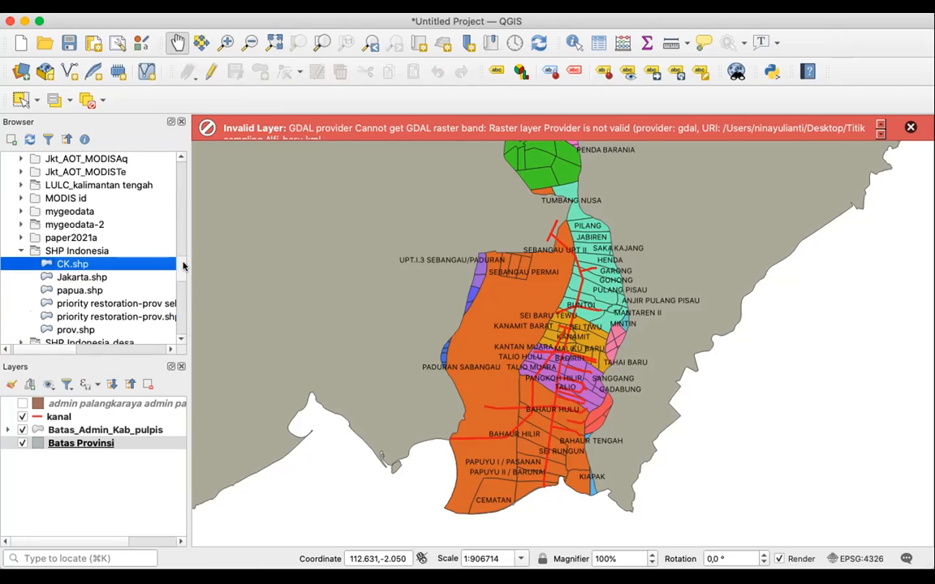
click(19, 198)
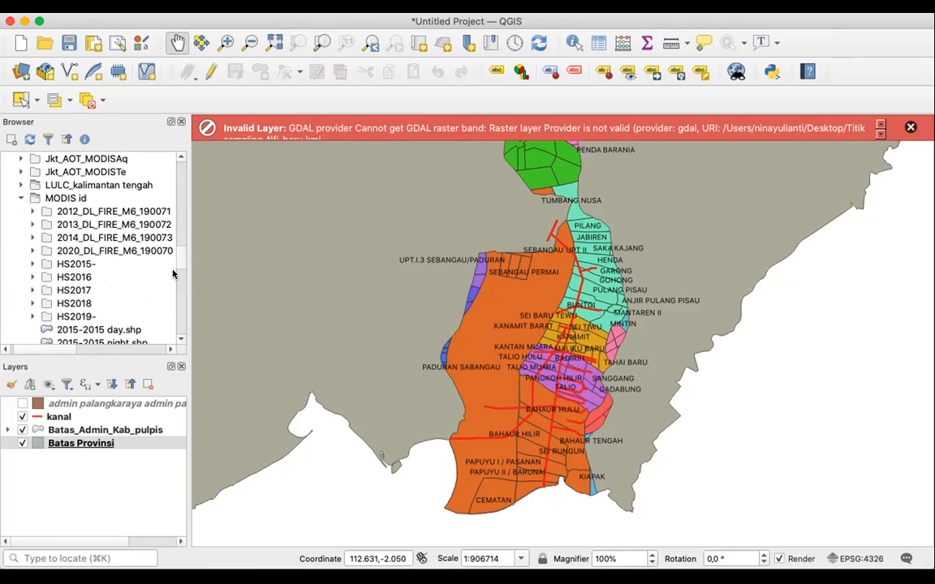
Step: Add the fire_archive_M6_190070 shapefile from the 2020_DL_FIRE_M6_190070 folder to the map
drag(181, 265, 180, 270)
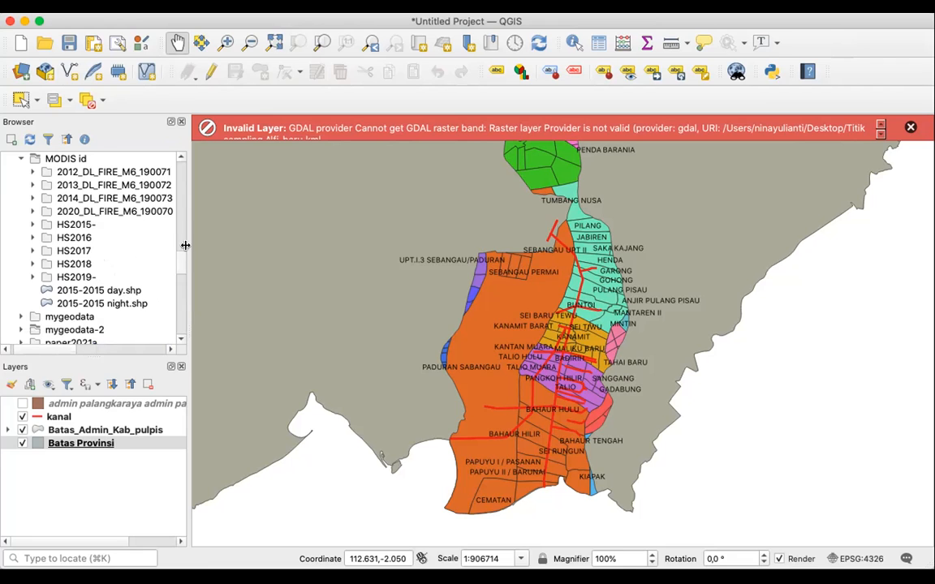
scroll(183, 258, up, 1)
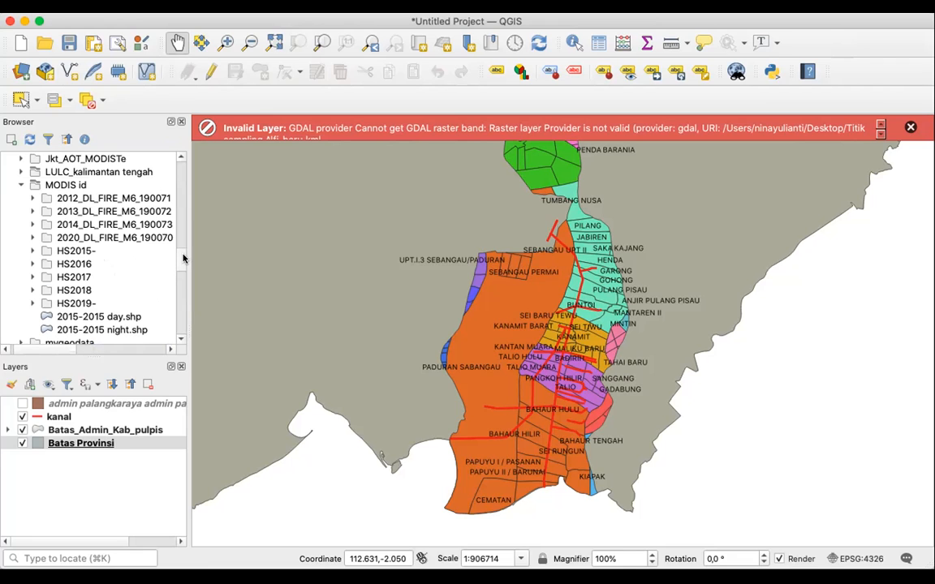
click(128, 250)
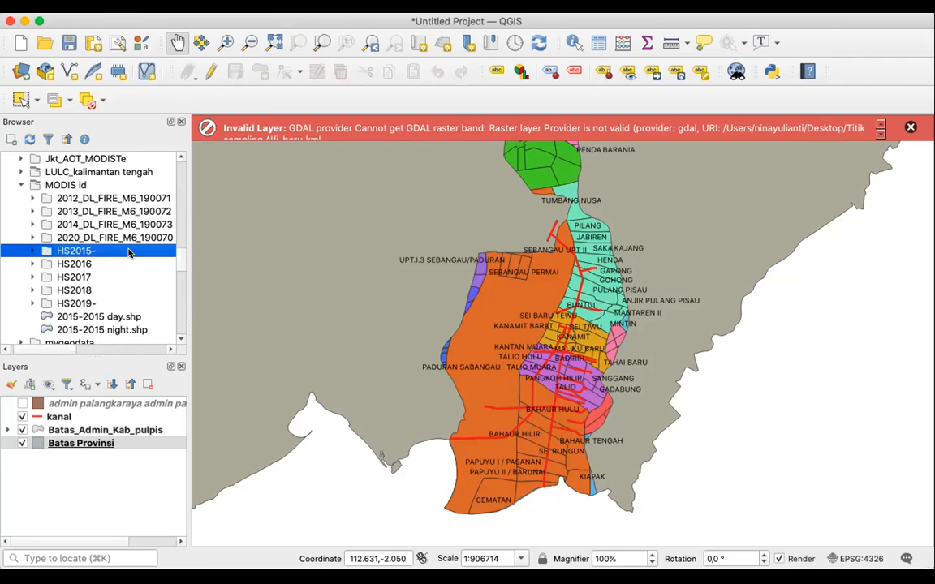
click(106, 304)
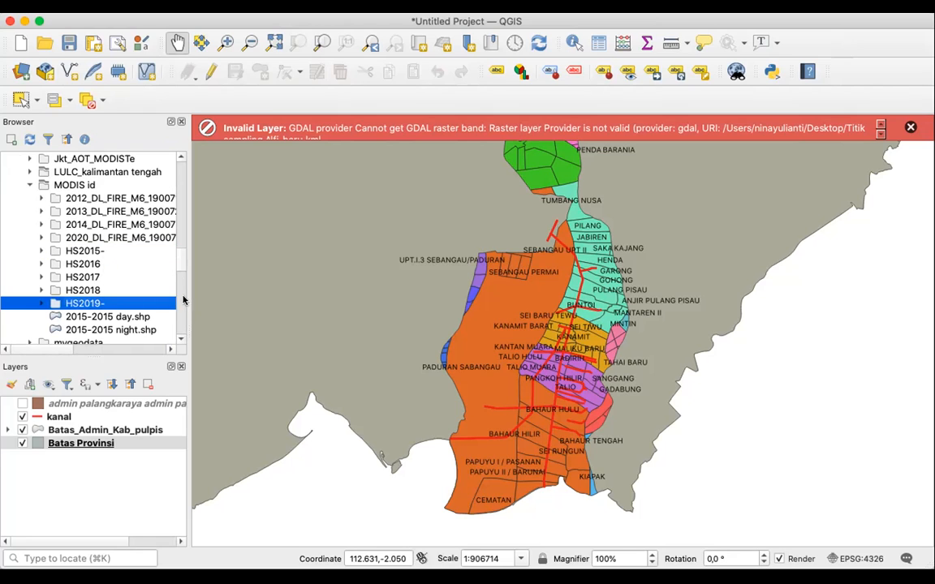
click(118, 237)
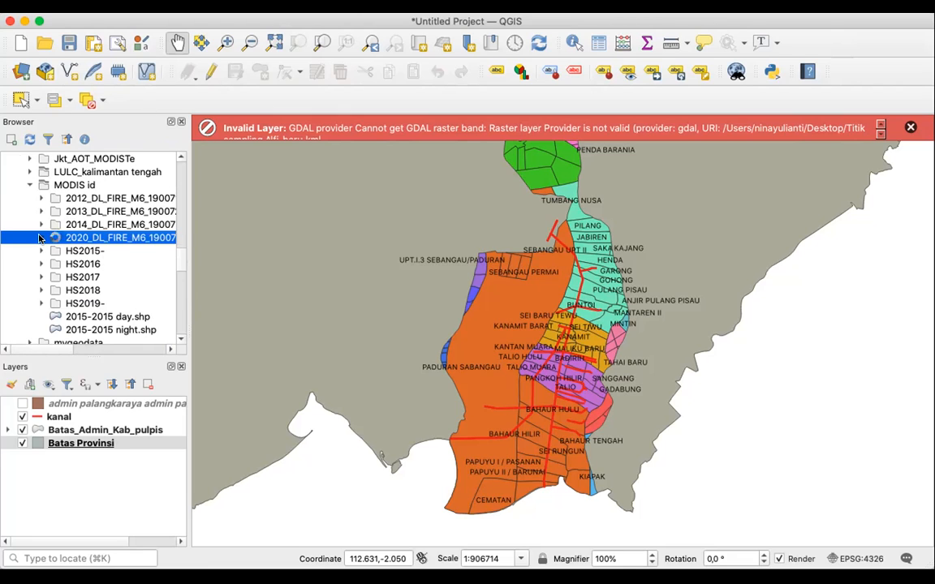
click(42, 238)
click(86, 252)
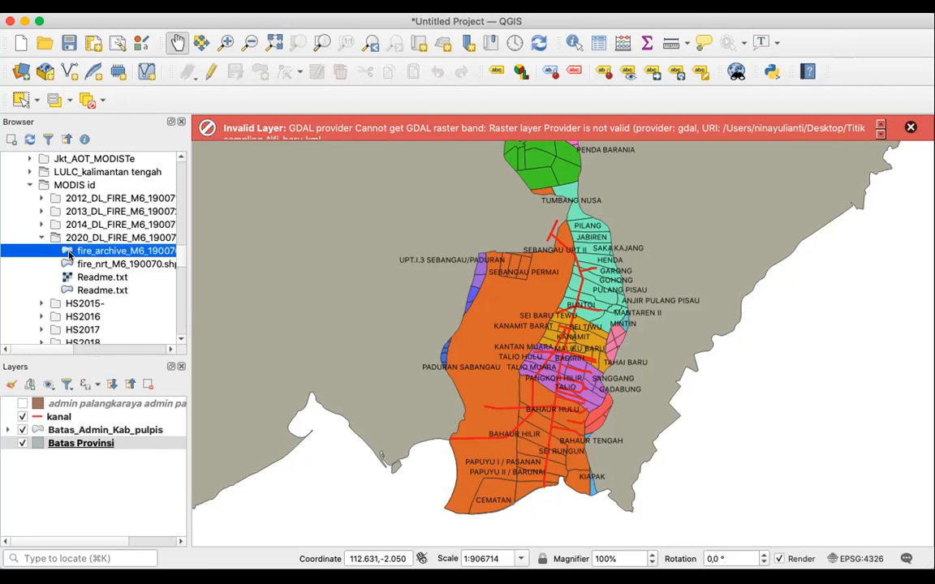
double_click(69, 256)
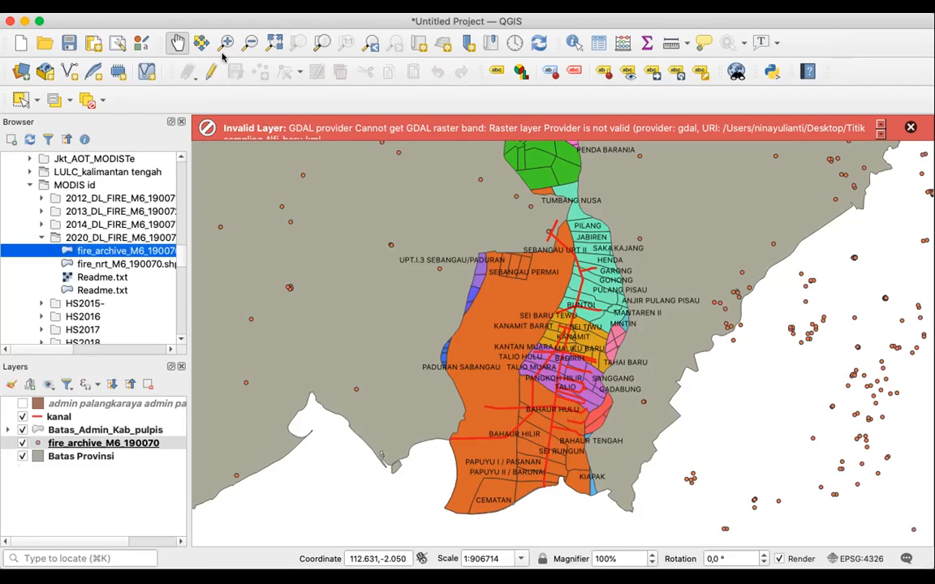
Step: Examine the spread of the fire points over the full map extent and around the Batas Provinsi area
click(274, 42)
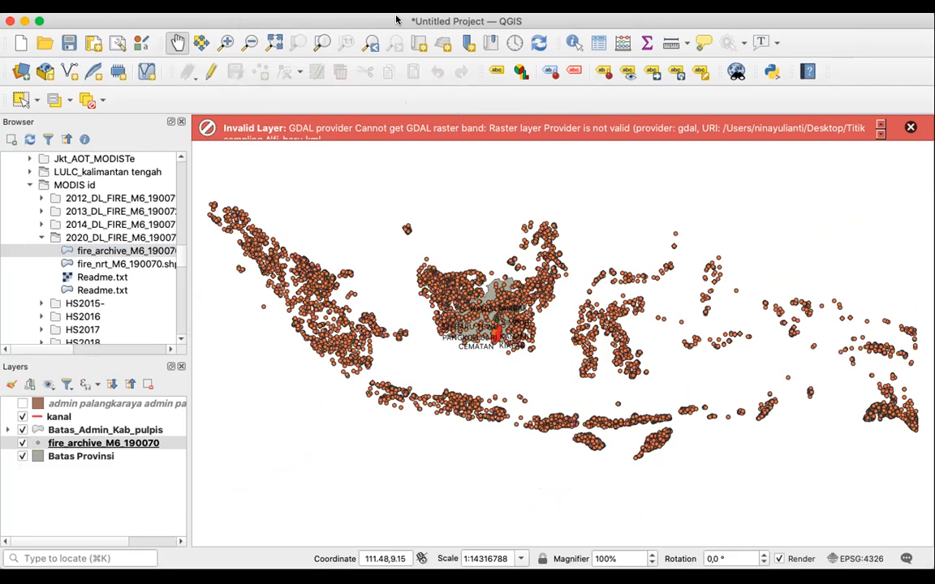
click(226, 41)
drag(417, 251, 605, 428)
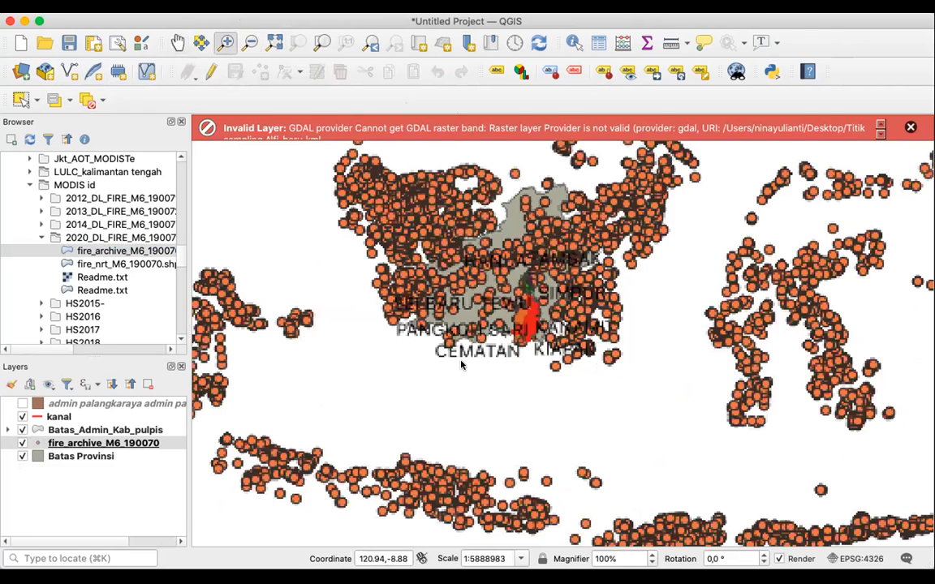
click(176, 42)
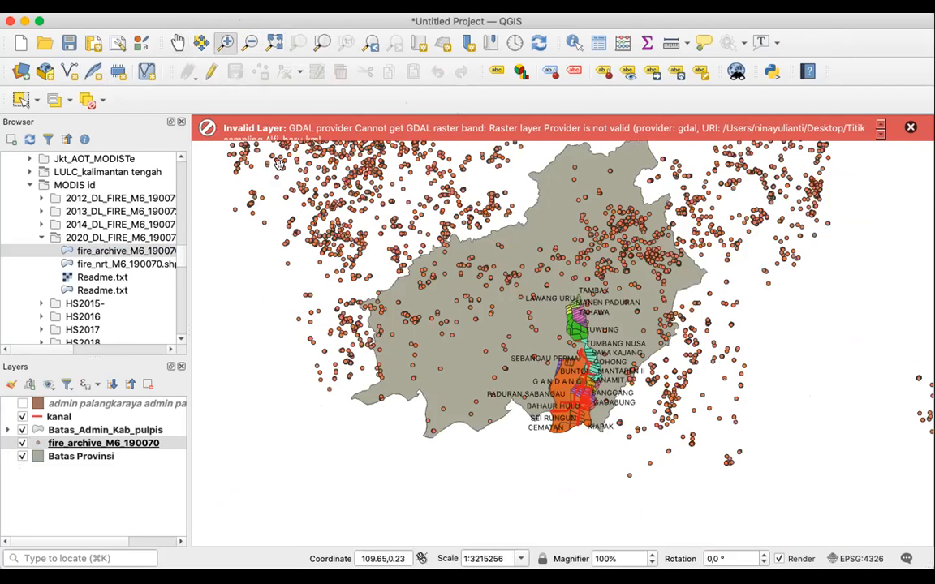
drag(229, 247, 212, 343)
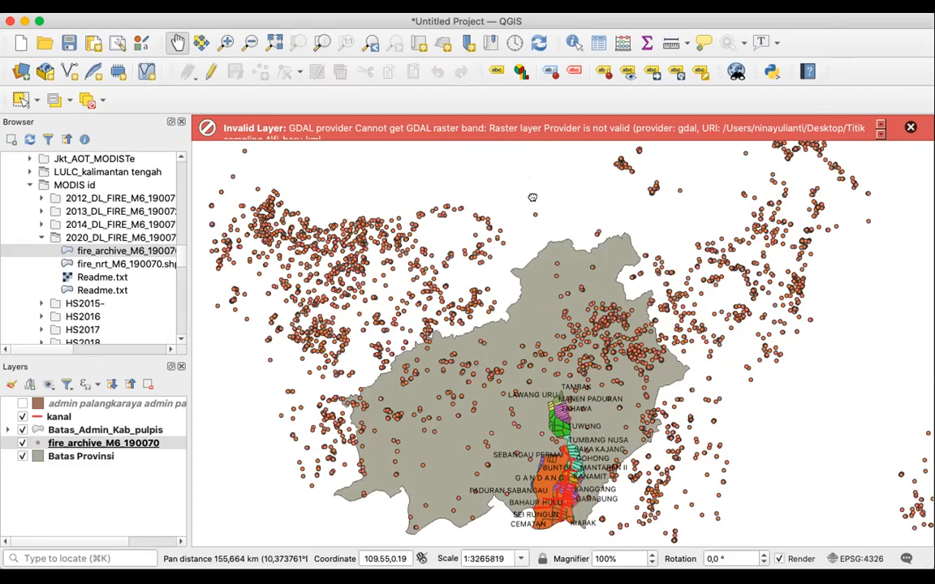
drag(522, 170, 516, 152)
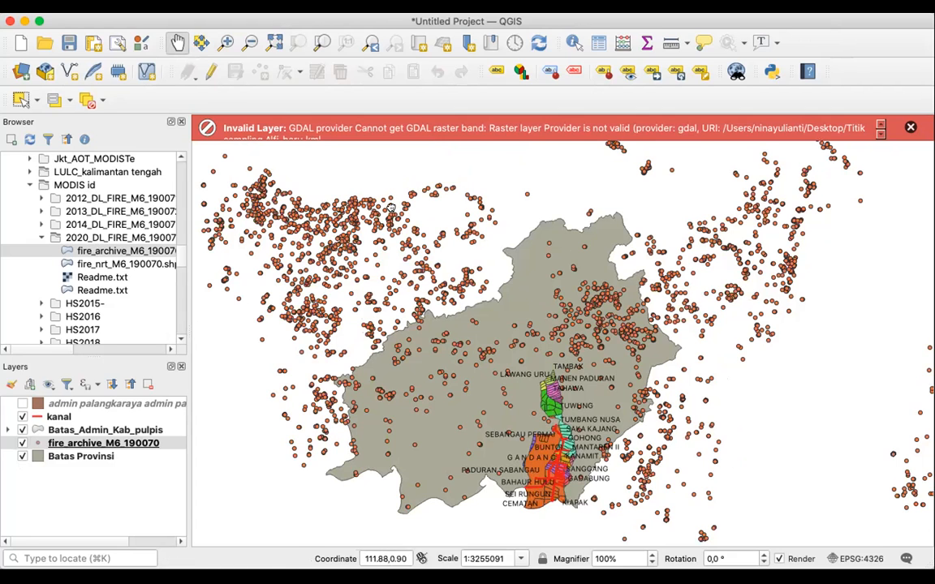
drag(391, 209, 373, 208)
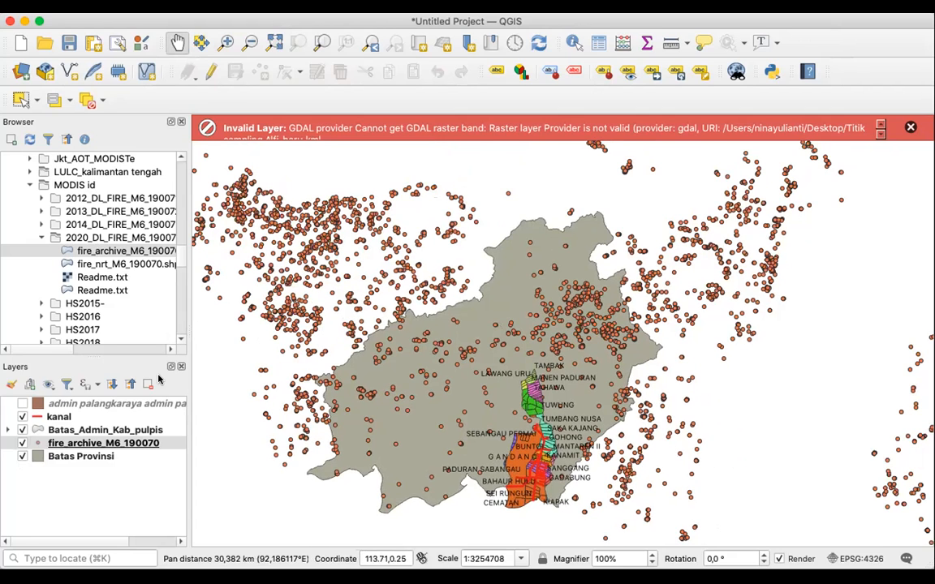
click(36, 443)
double_click(35, 443)
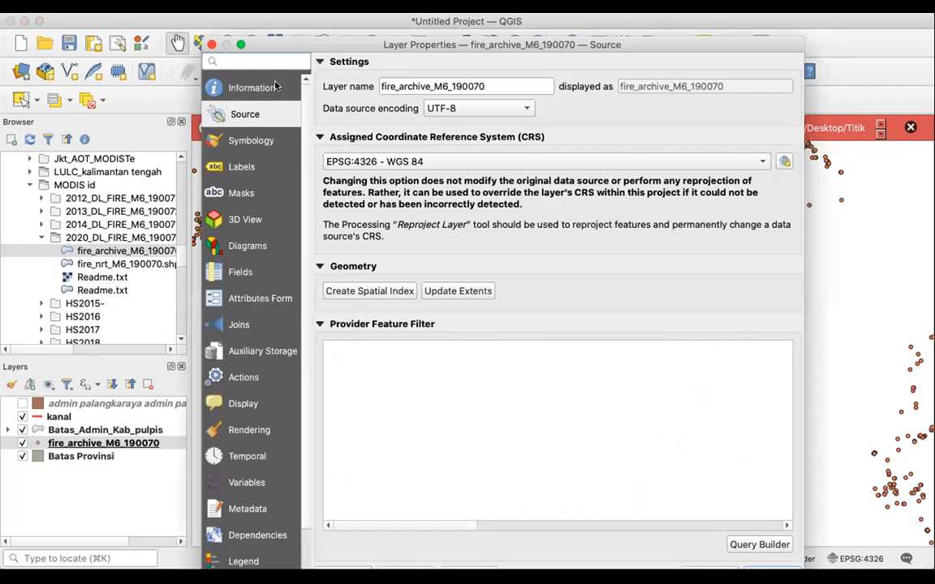
click(242, 164)
click(253, 144)
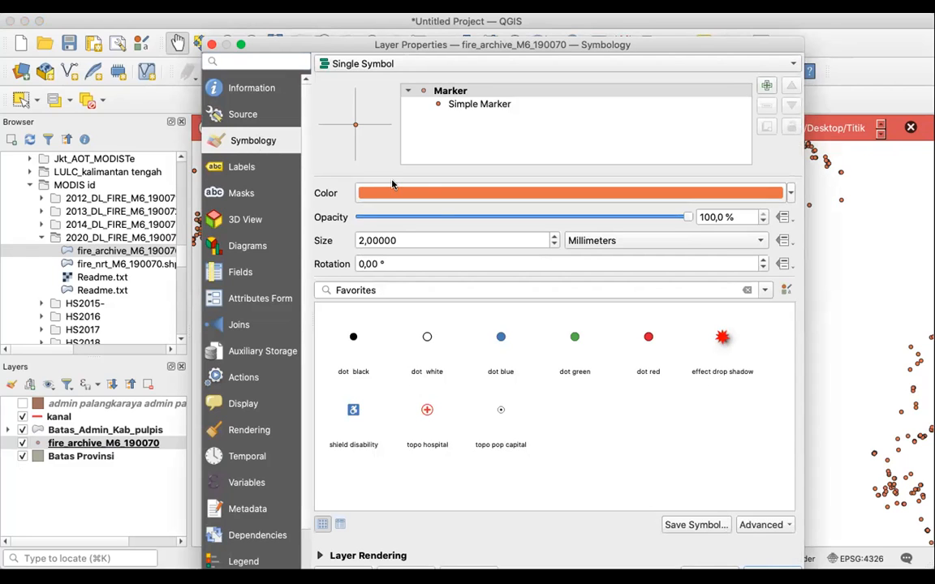
click(444, 106)
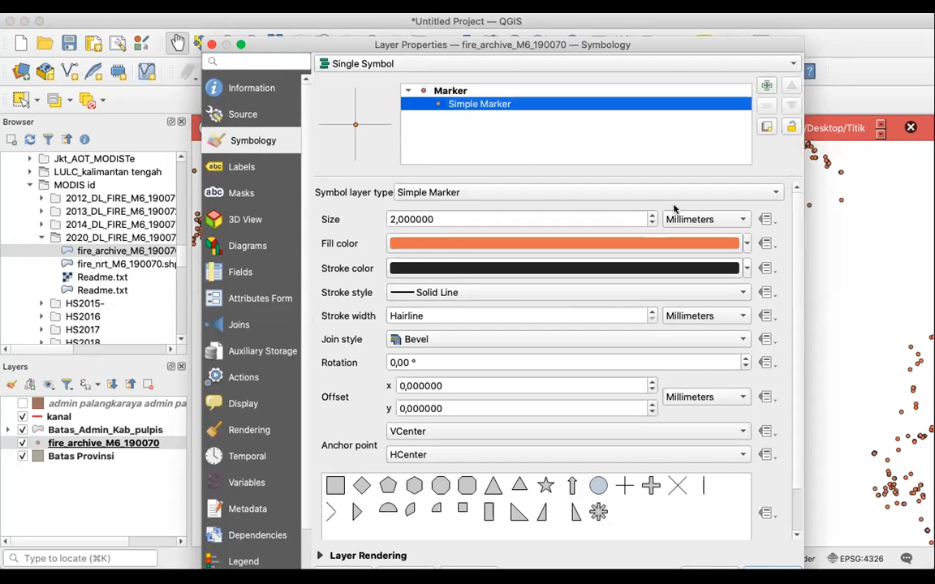
click(747, 244)
click(521, 344)
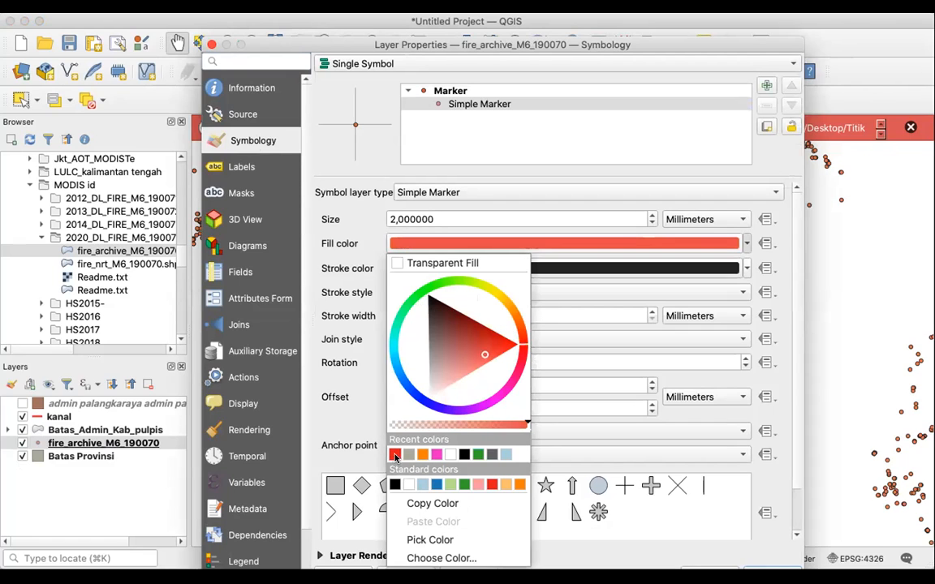
click(462, 454)
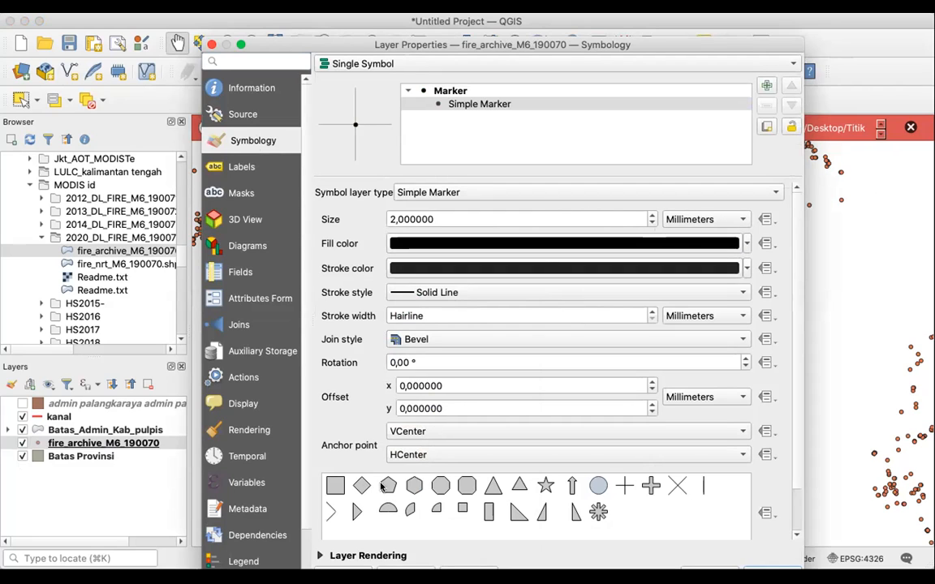
click(210, 45)
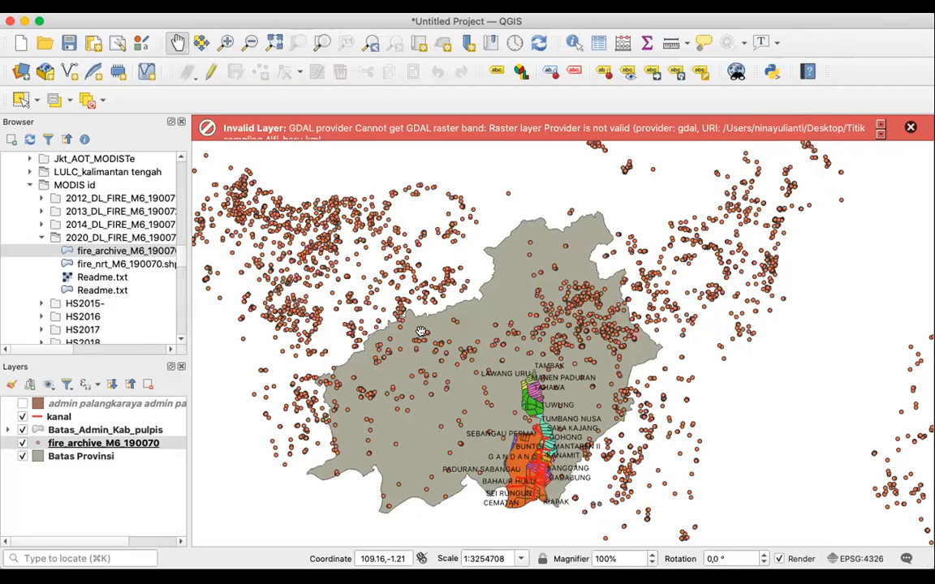
double_click(38, 444)
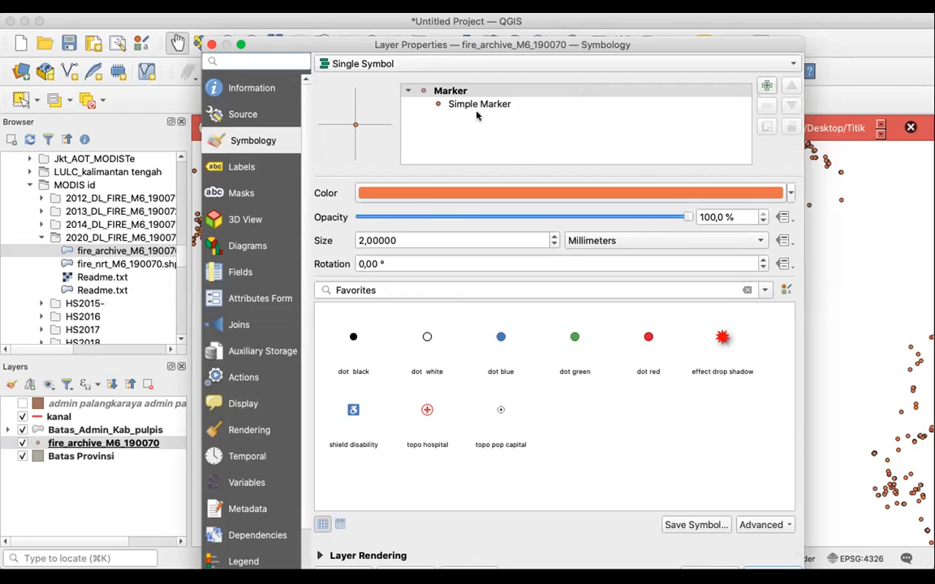
click(478, 104)
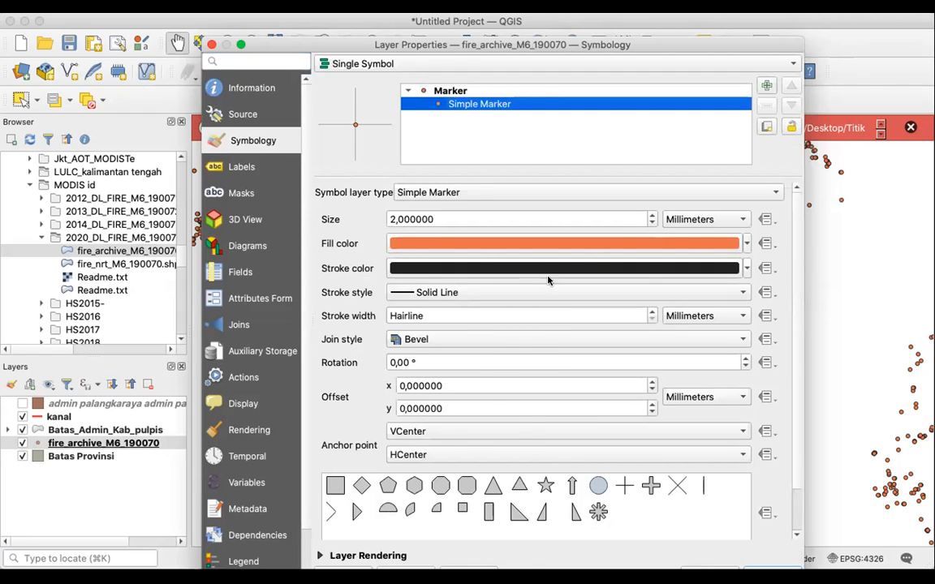
click(492, 245)
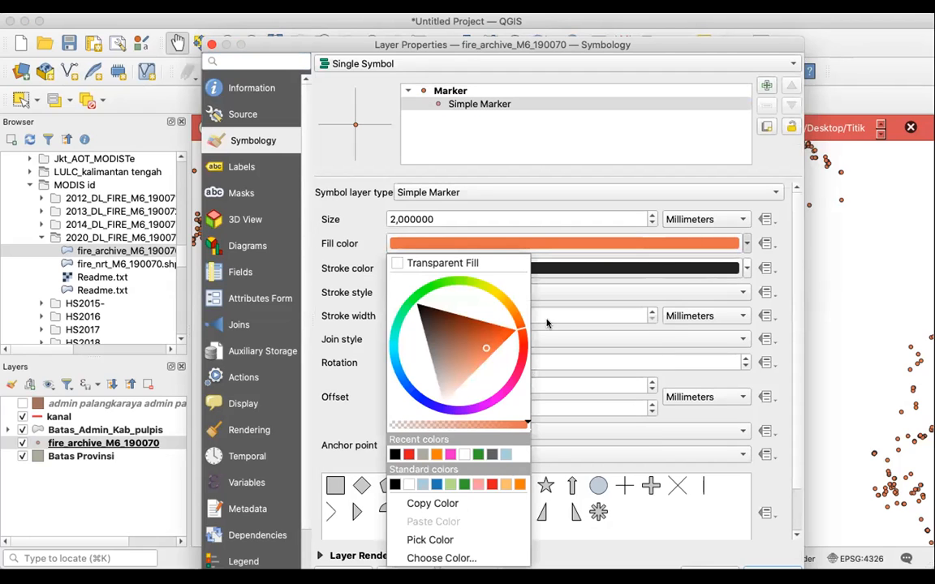
click(395, 453)
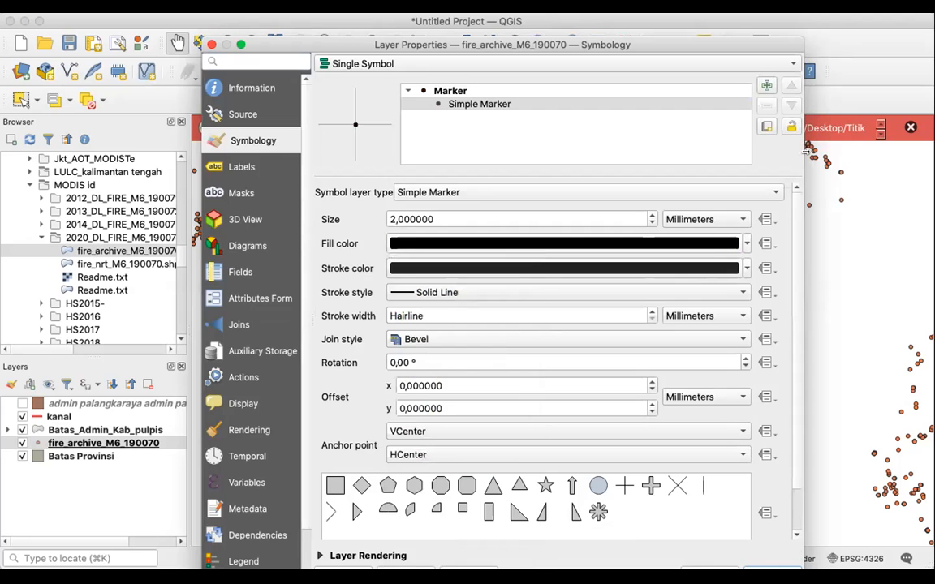
click(211, 44)
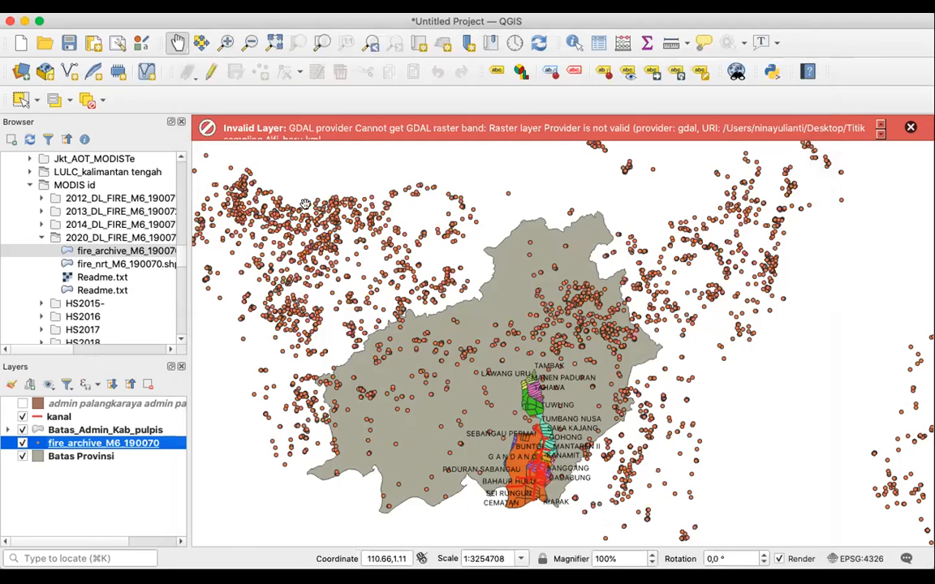
Step: Set the marker color of the fire_archive_M6_190070 layer to black and apply it
click(98, 443)
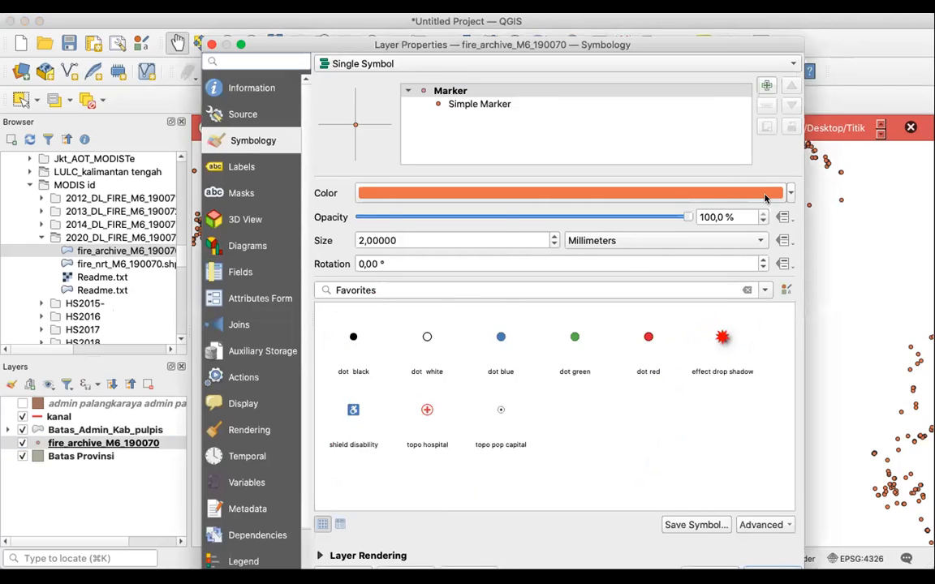
click(789, 194)
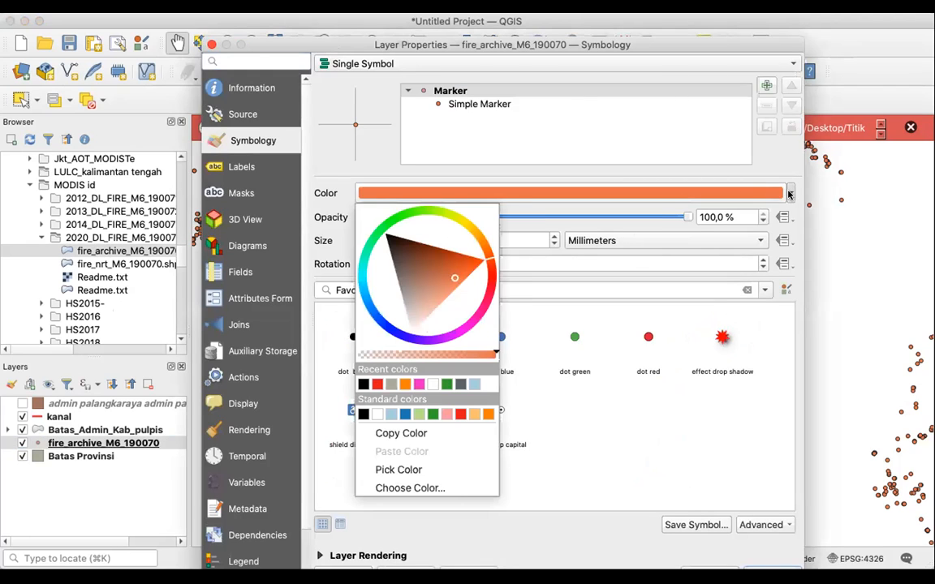
click(363, 384)
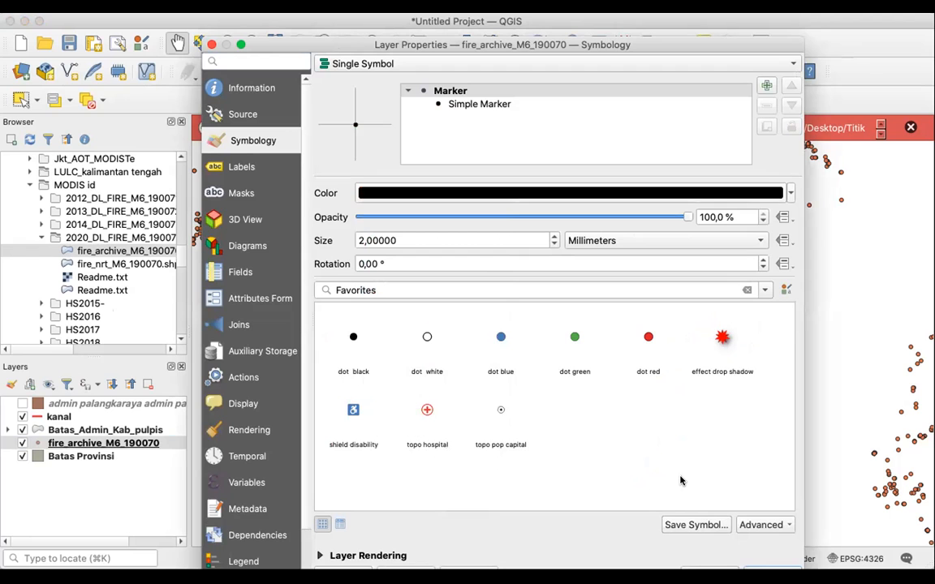
key(Return)
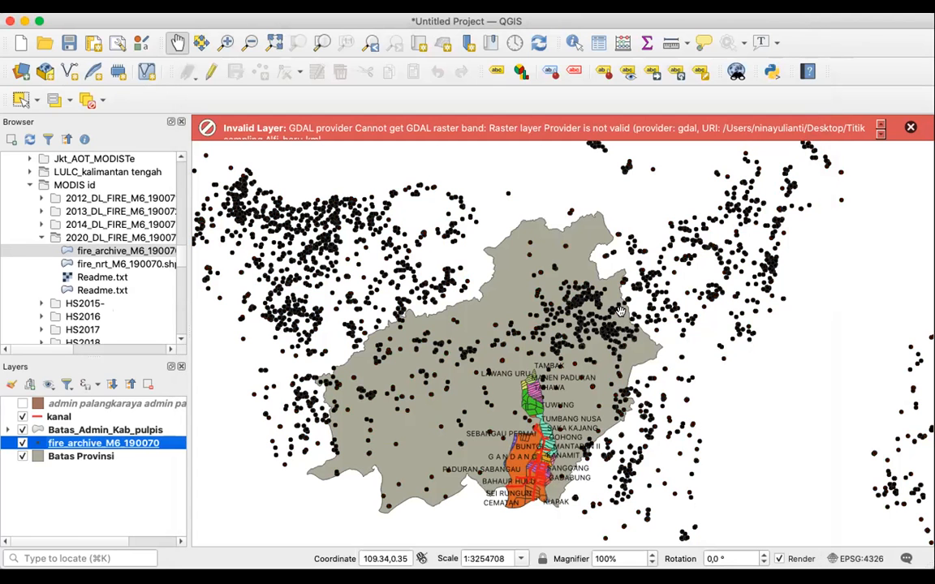
drag(633, 206, 623, 206)
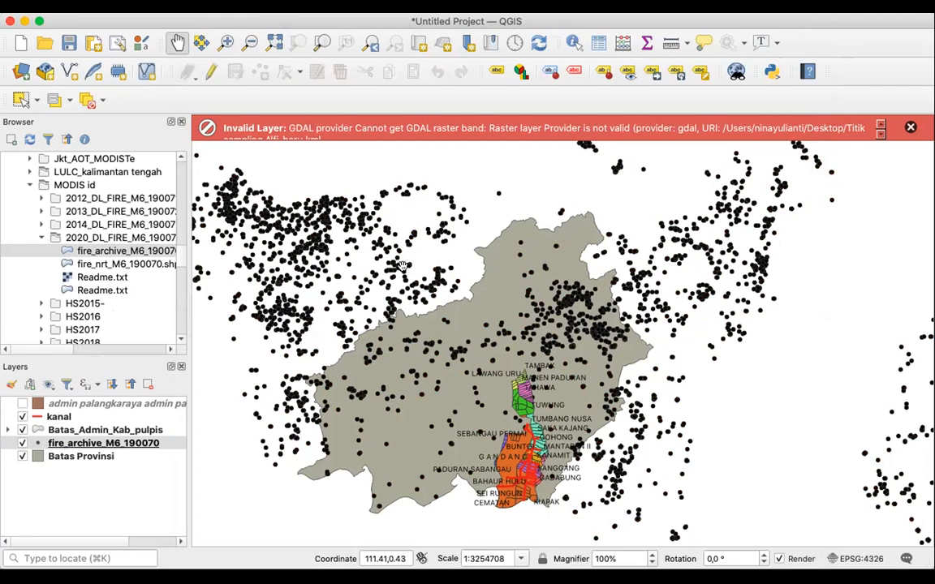
Step: Create a new print layout titled PRaktikum2
drag(444, 202, 470, 203)
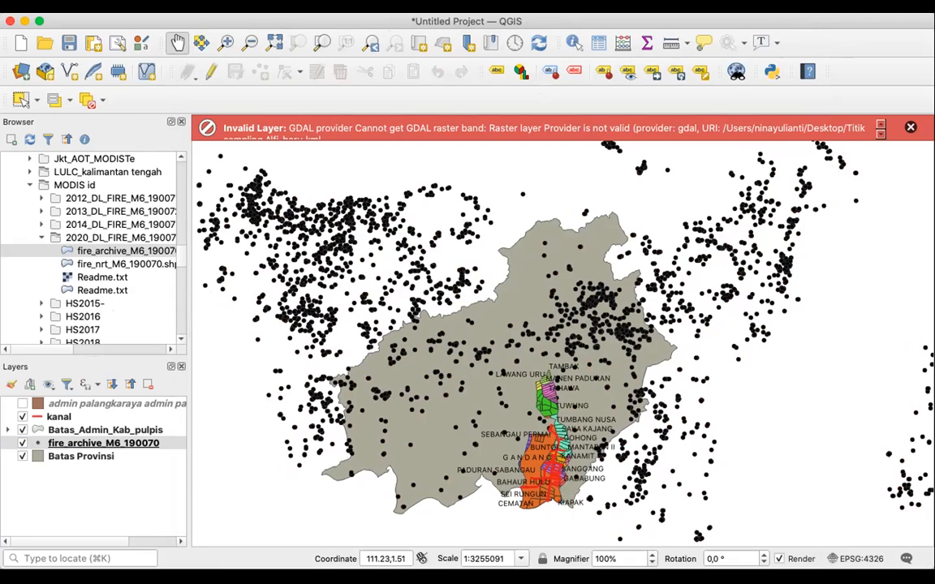
click(99, 7)
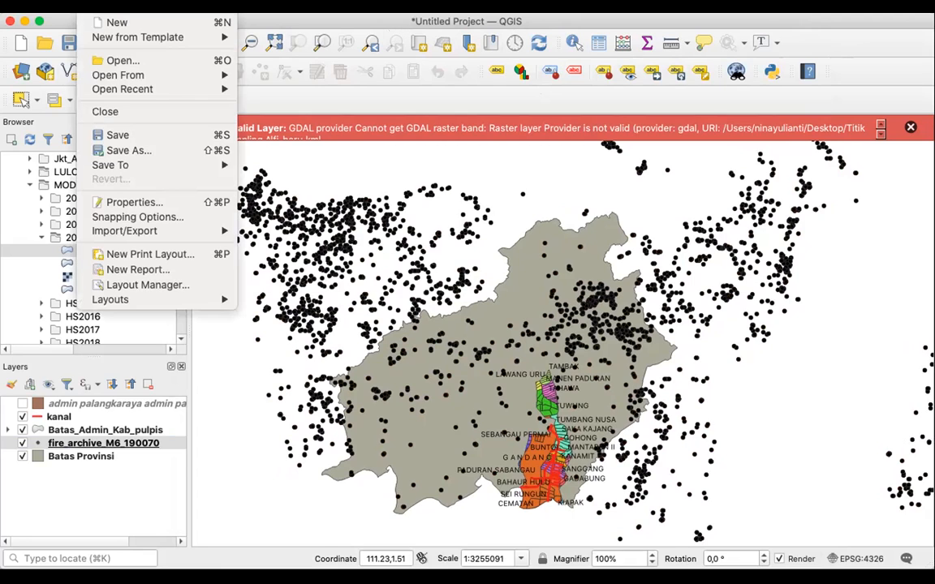
click(131, 242)
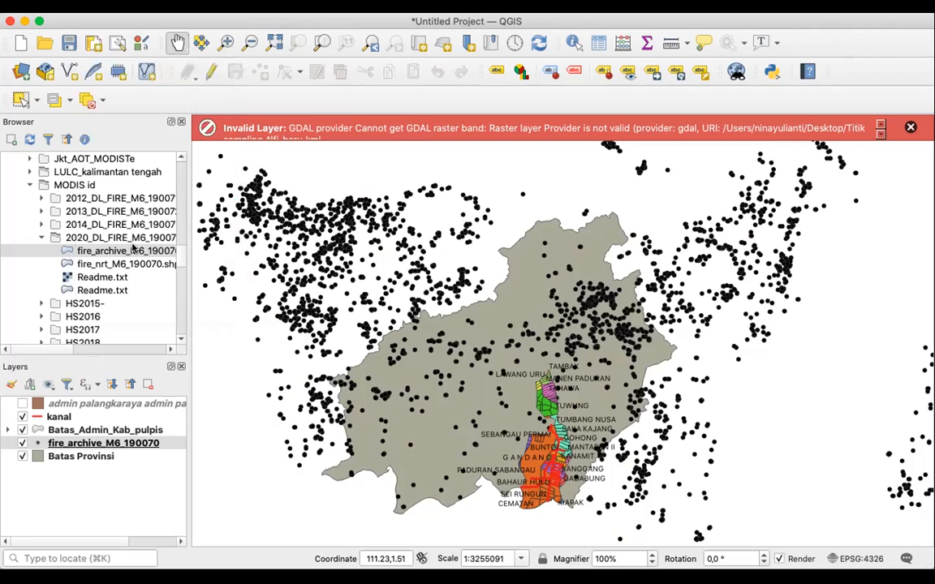
click(95, 6)
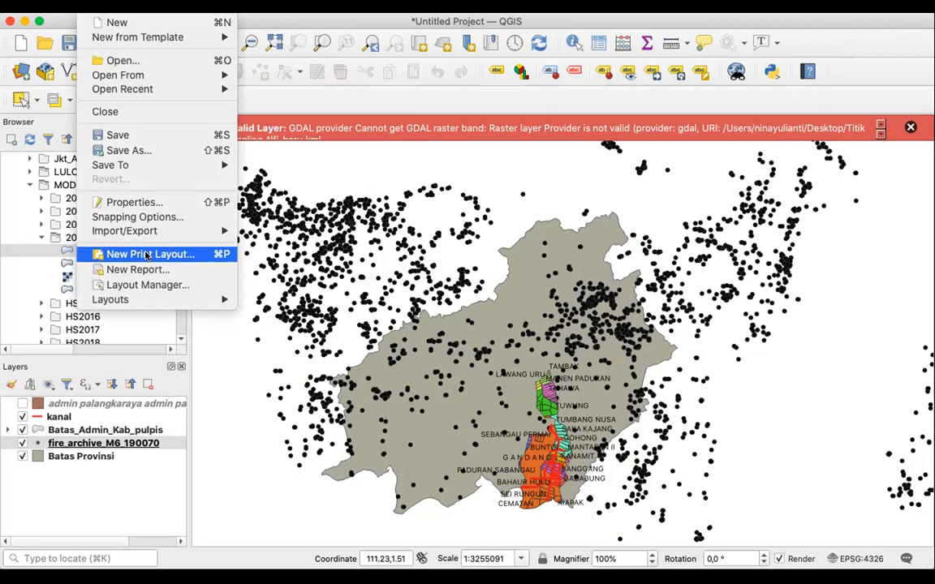
click(132, 229)
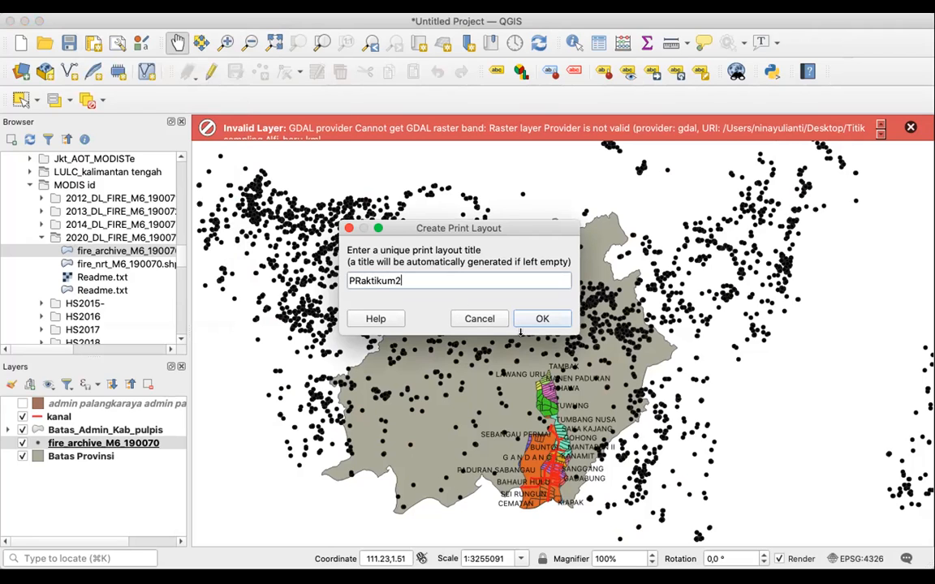
click(543, 319)
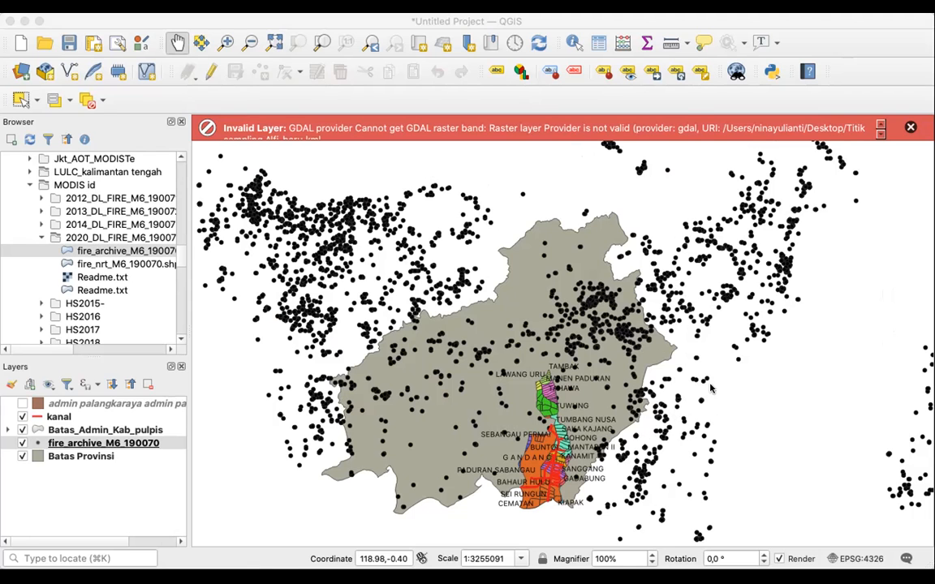
Step: Set the coordinate labels on the left and right sides of the layout map's grid to Vertical Ascending
click(670, 380)
click(870, 405)
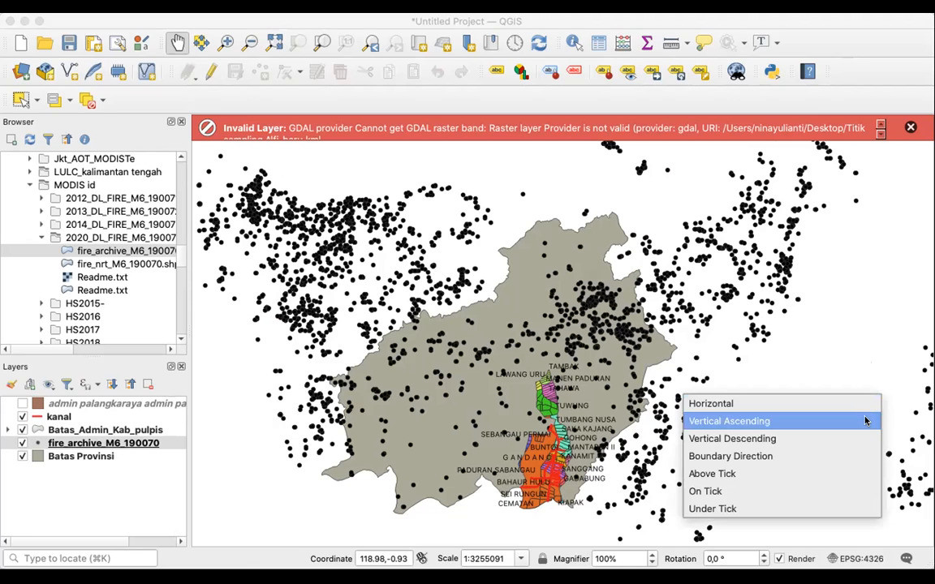
click(866, 420)
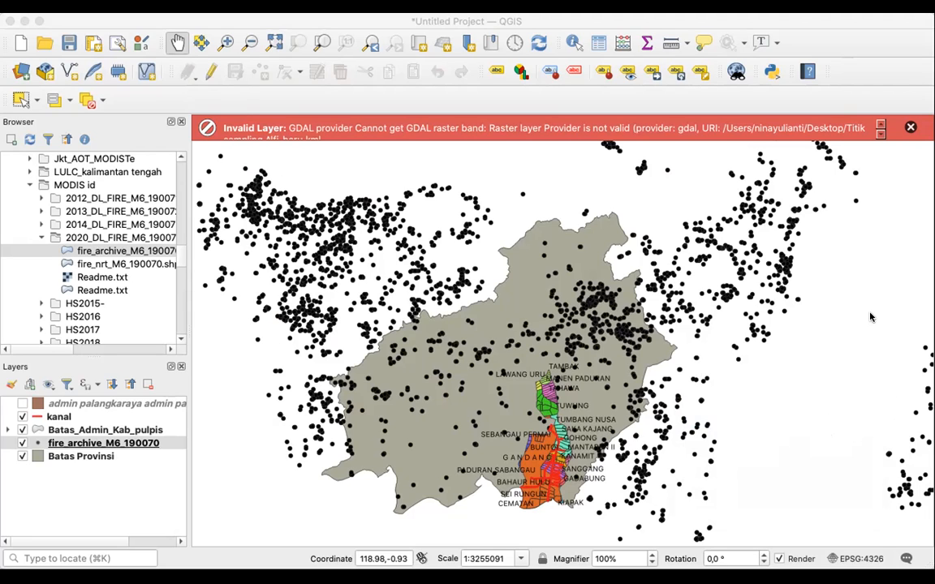
click(874, 347)
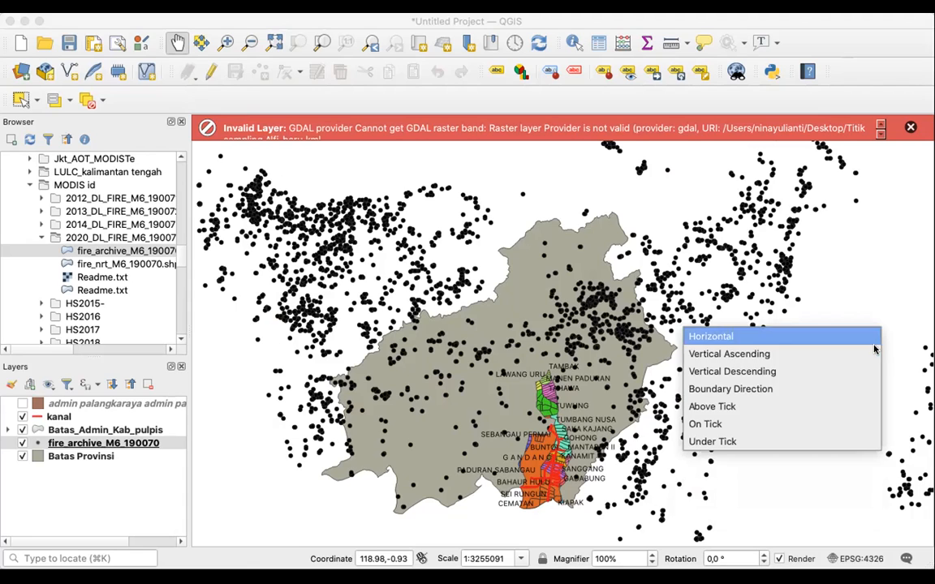
click(865, 354)
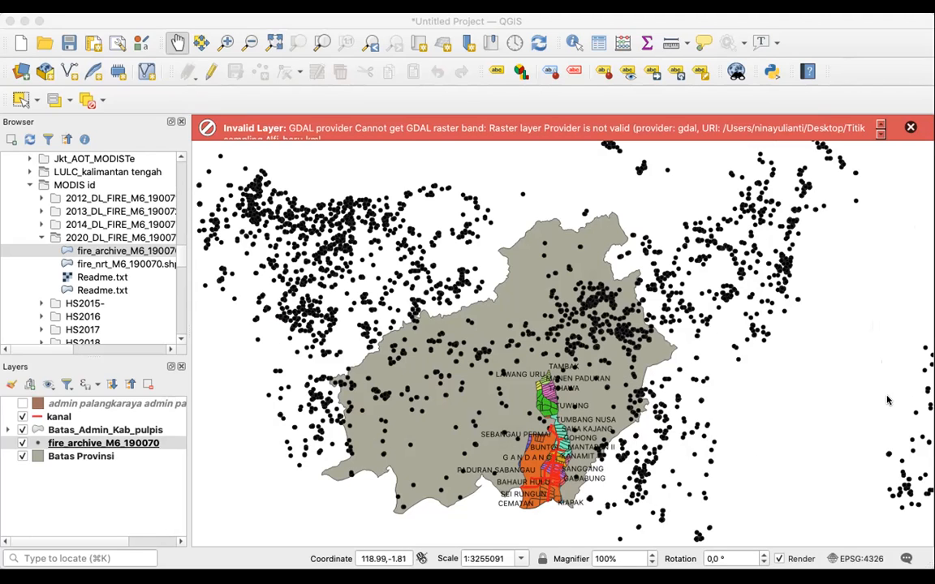
Step: Set the font size of the layout's title label to 24
click(823, 423)
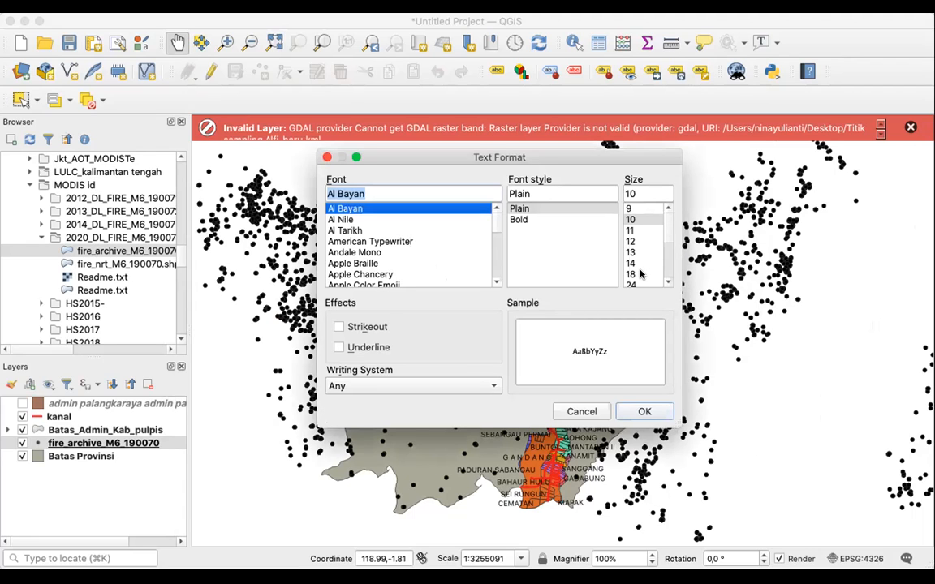
click(633, 284)
scroll(639, 235, down, 3)
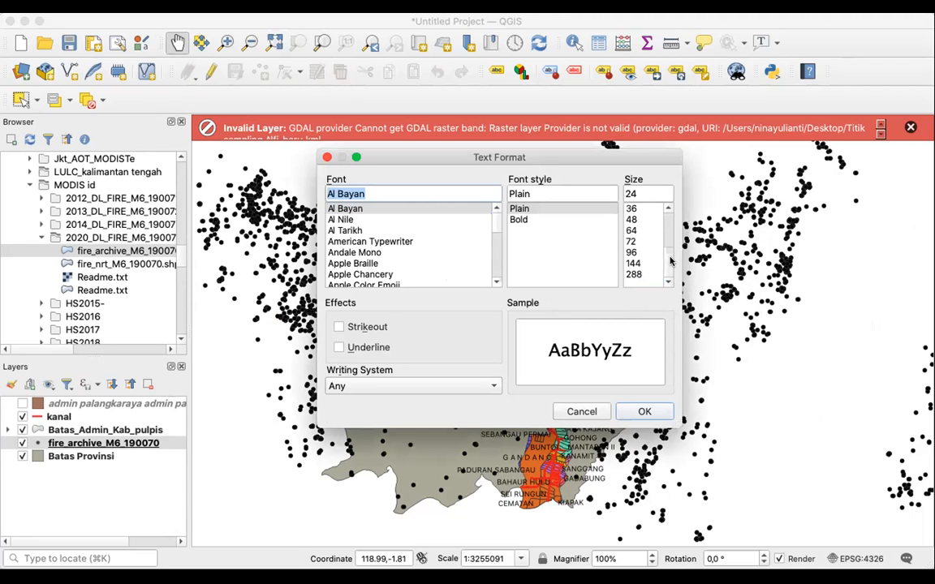
scroll(639, 227, up, 3)
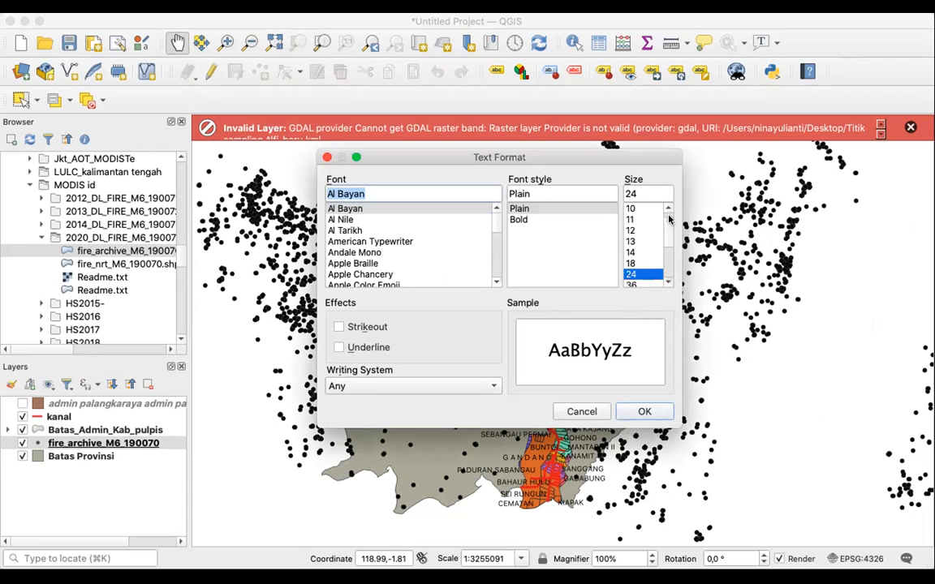
click(645, 412)
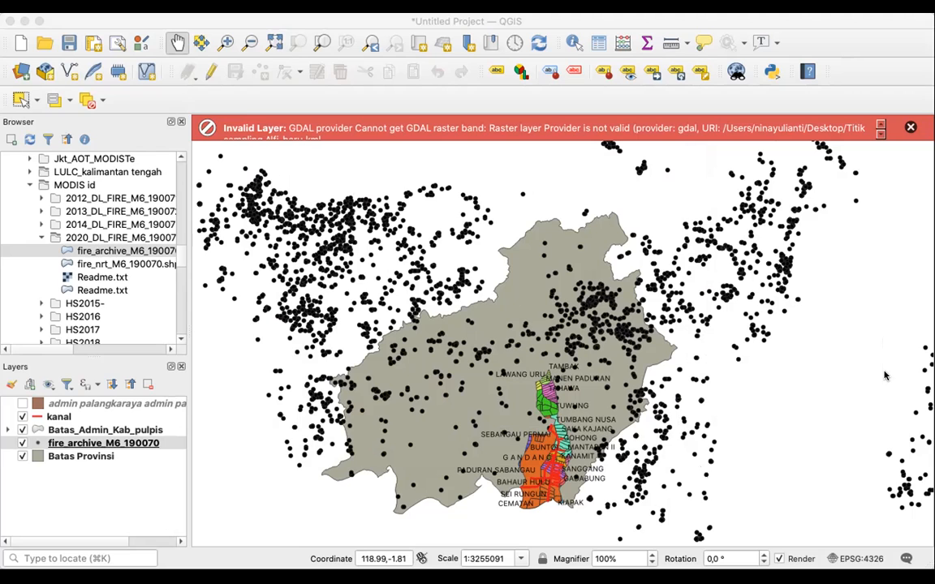
Step: Reduce the title label's font size to 18
click(845, 390)
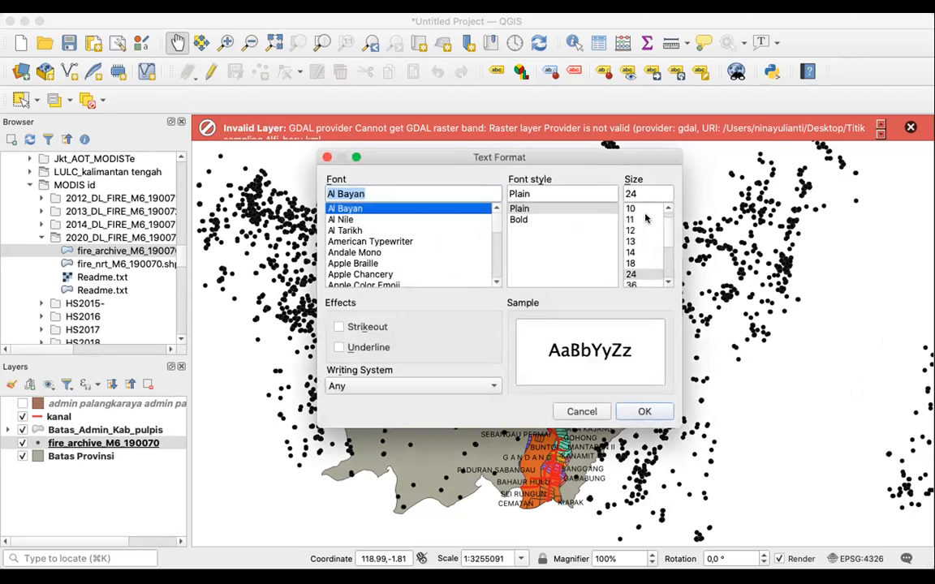
click(646, 264)
click(656, 412)
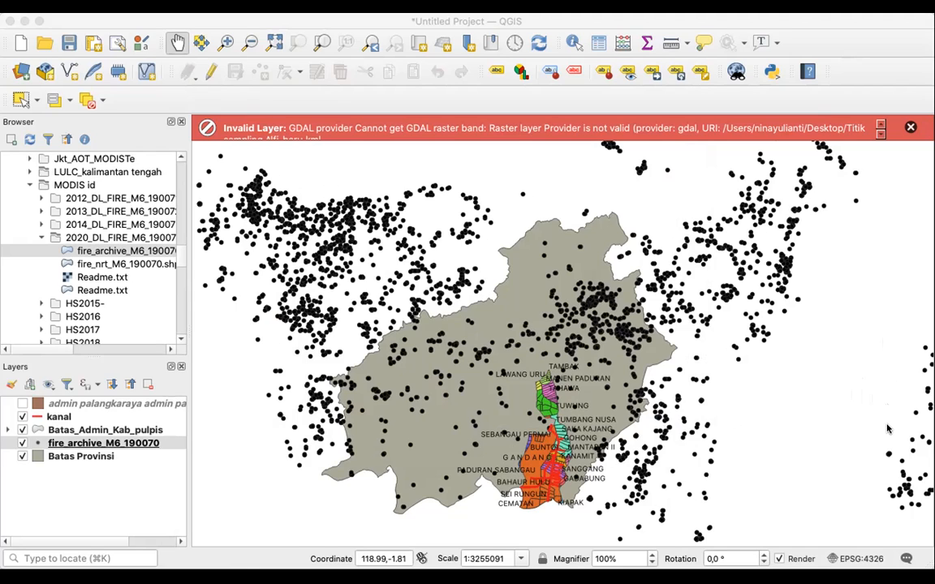
Step: Set the title label's text color to red and lighten its background color to near-white
click(837, 434)
click(688, 313)
click(837, 440)
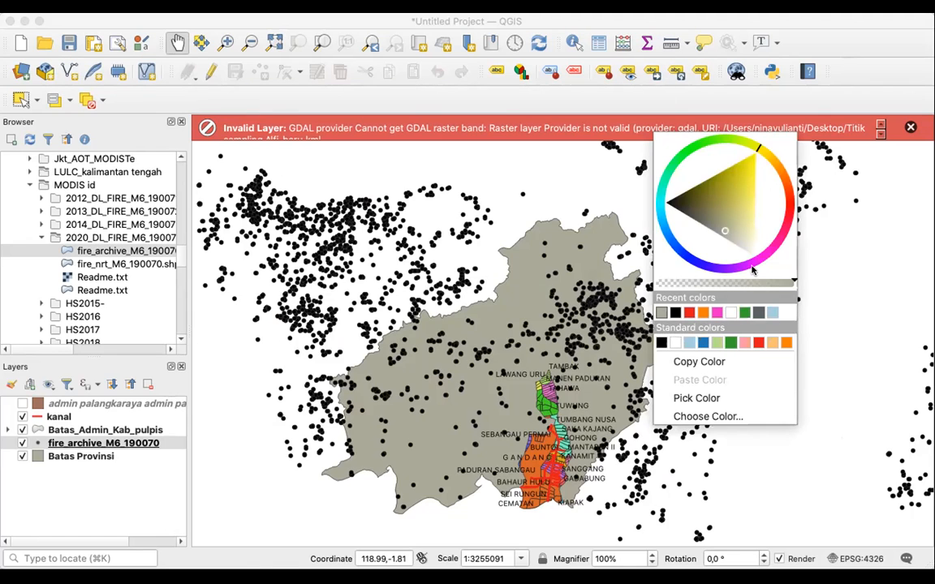
drag(726, 231, 751, 250)
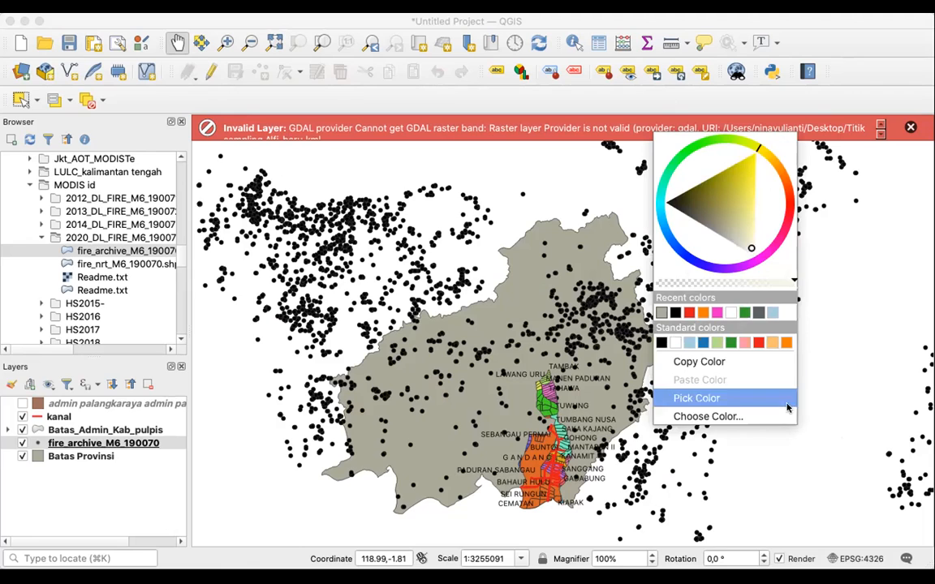
click(840, 186)
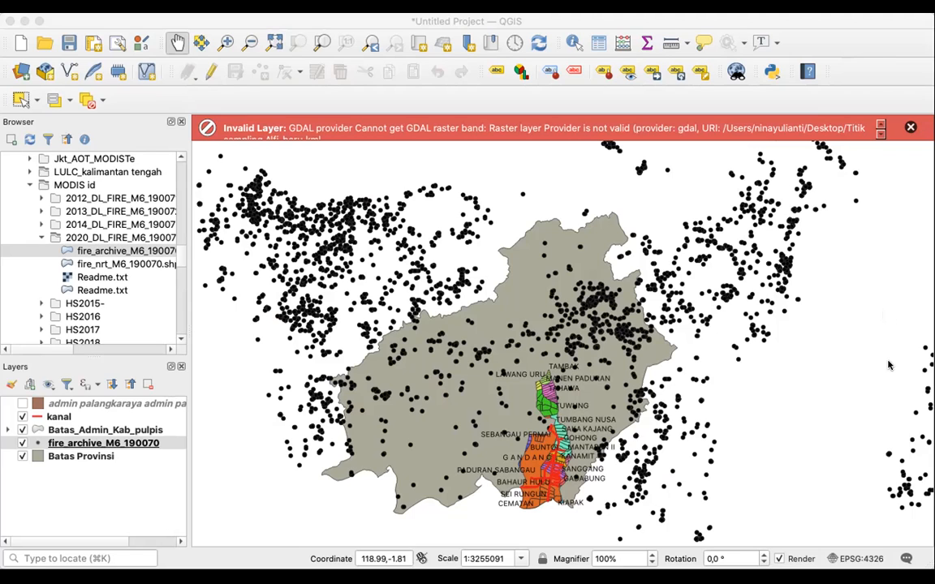
Step: Format the title label in Arial Black at size 24
click(847, 344)
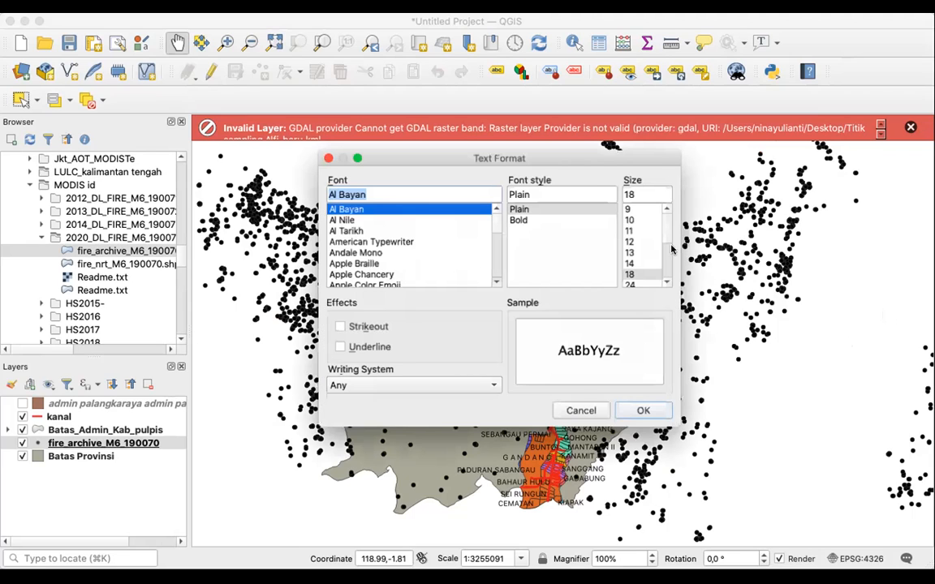
click(641, 284)
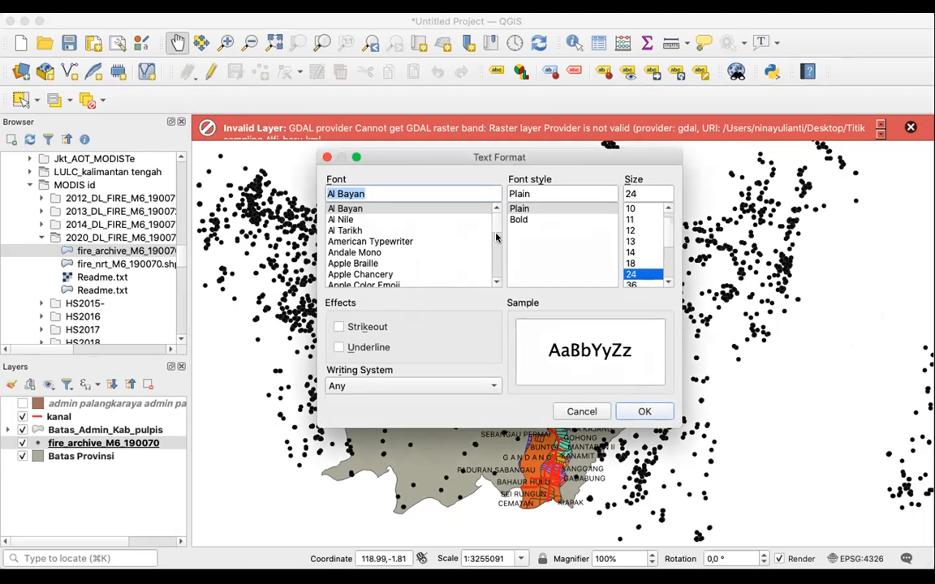
scroll(497, 238, down, 3)
click(349, 274)
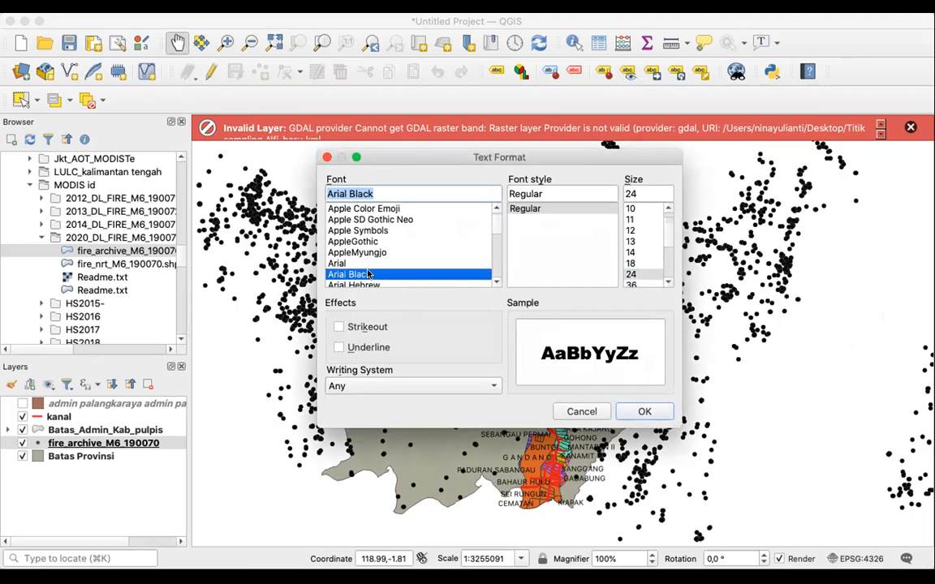
click(647, 412)
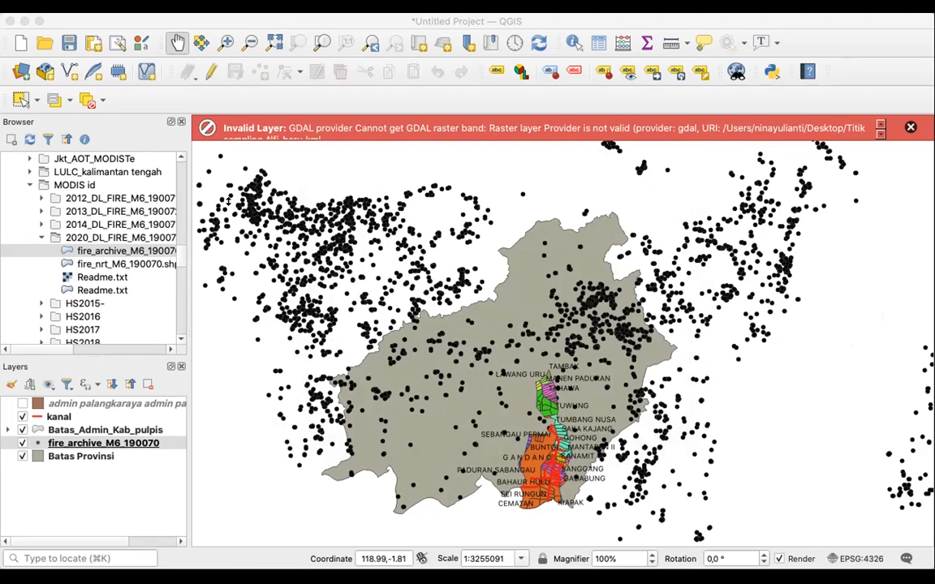
Step: Export the layout to the Desktop as a JPEG image named PRaktikum2 at 300 dpi
click(791, 361)
click(745, 243)
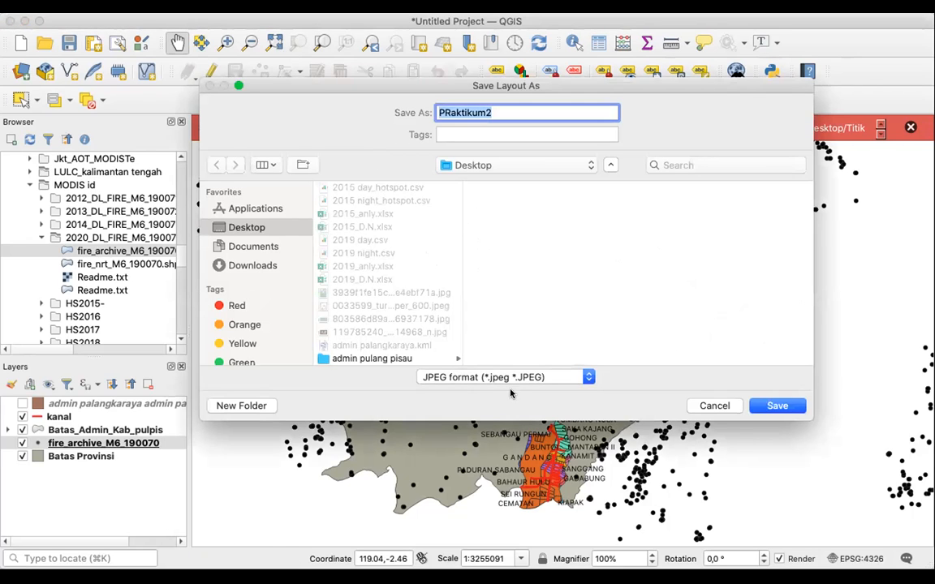
click(777, 405)
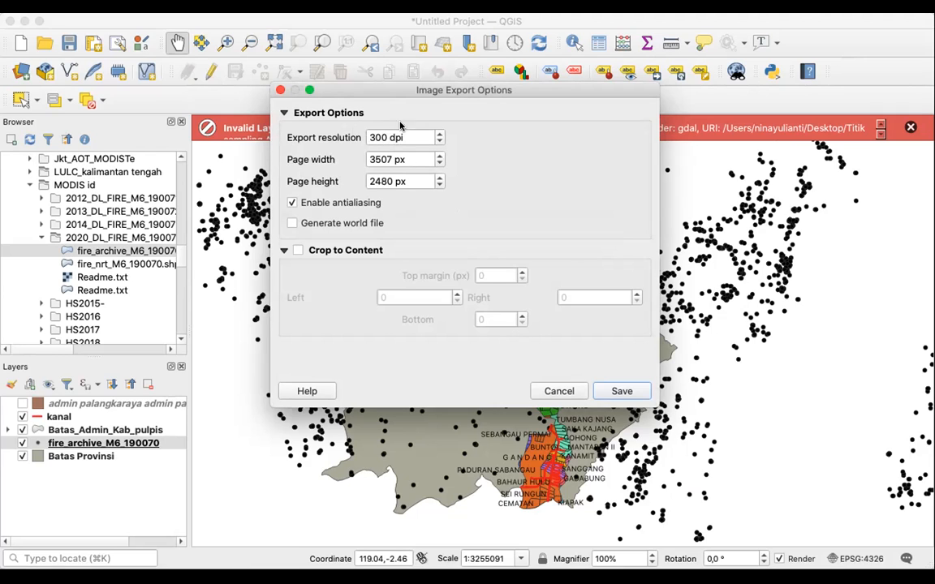
click(622, 391)
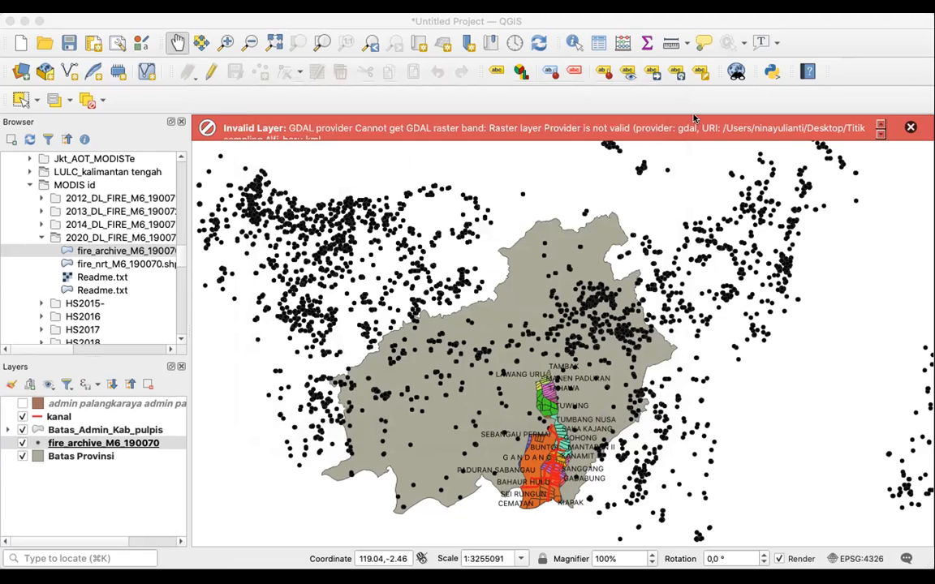
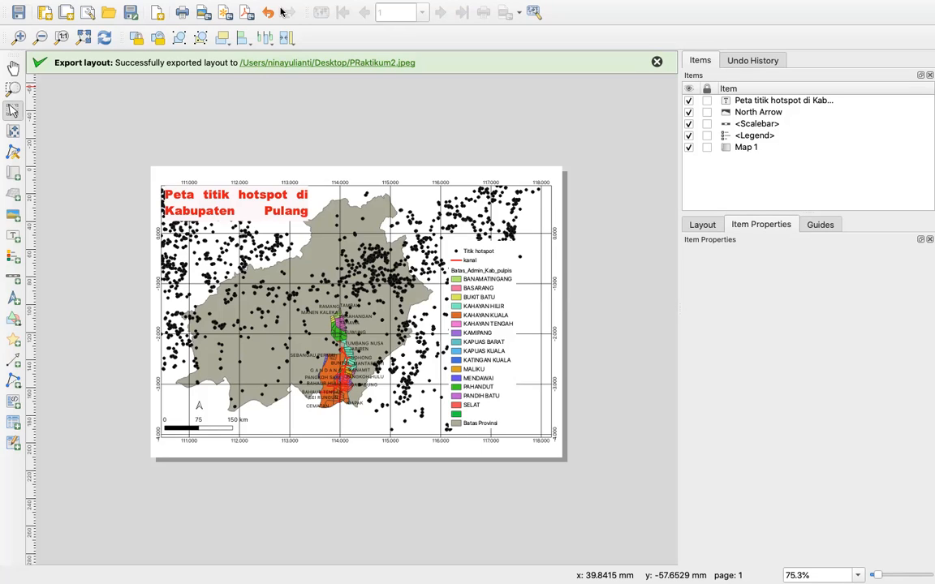
Step: Close the print layout and save the project to the Desktop as praktikum in QGZ format
mouse_move(5, 8)
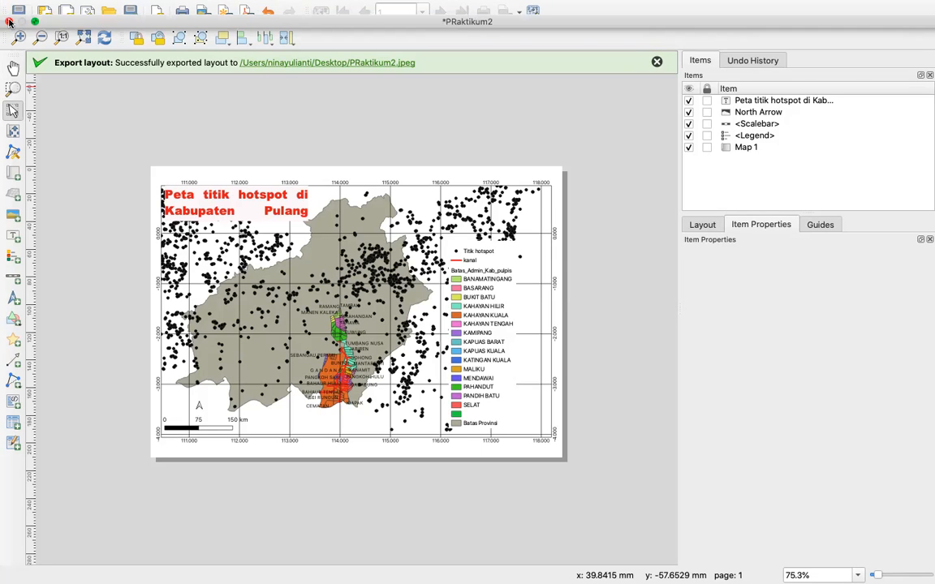
click(9, 22)
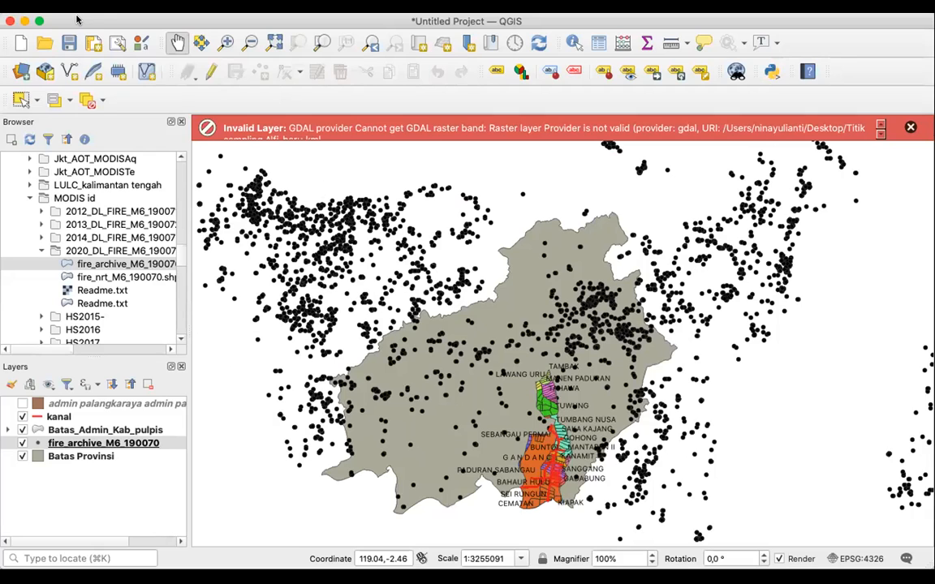
click(74, 40)
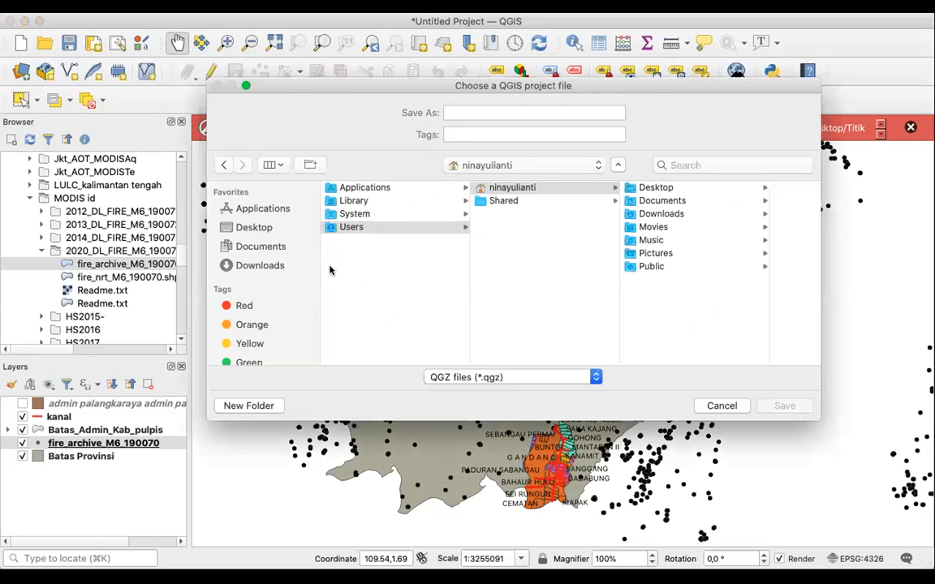
click(254, 228)
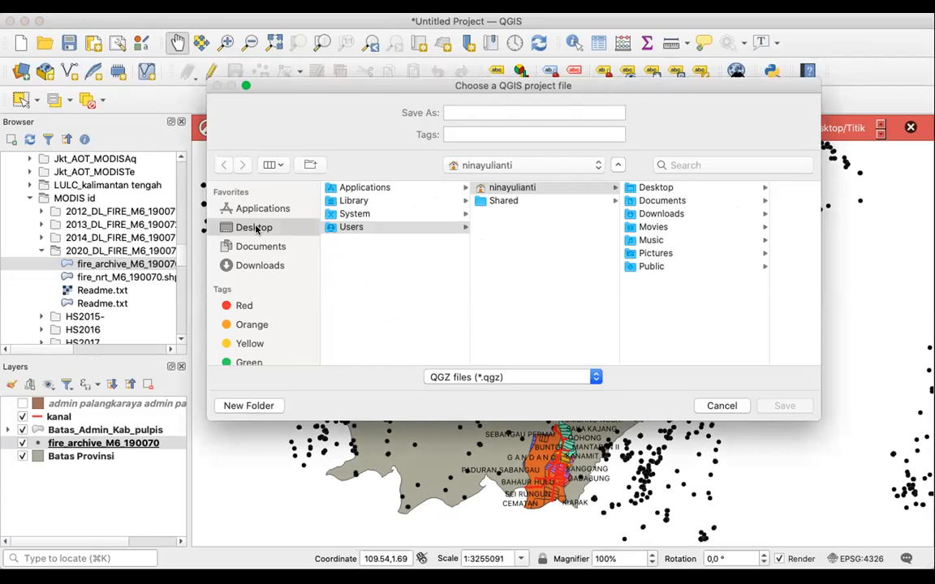
click(501, 114)
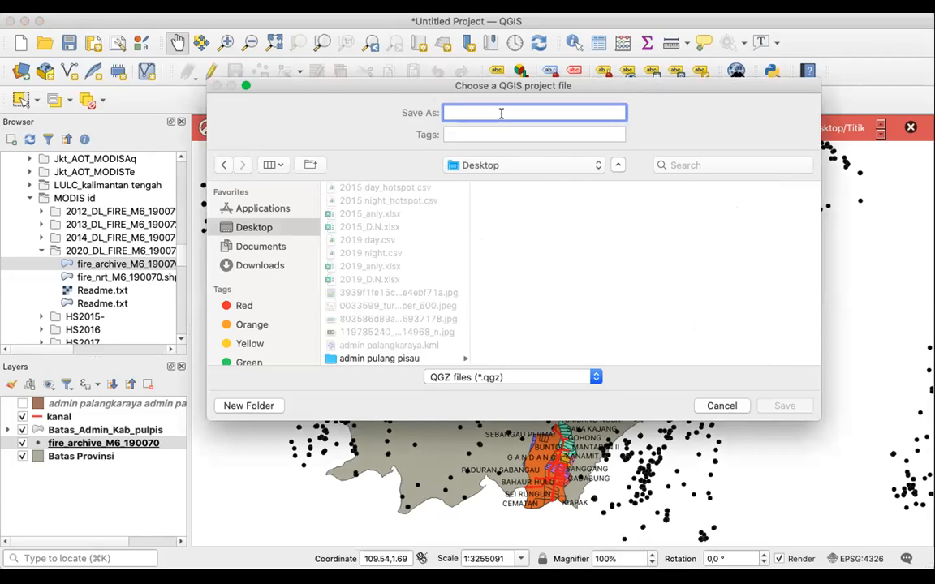
text(p)
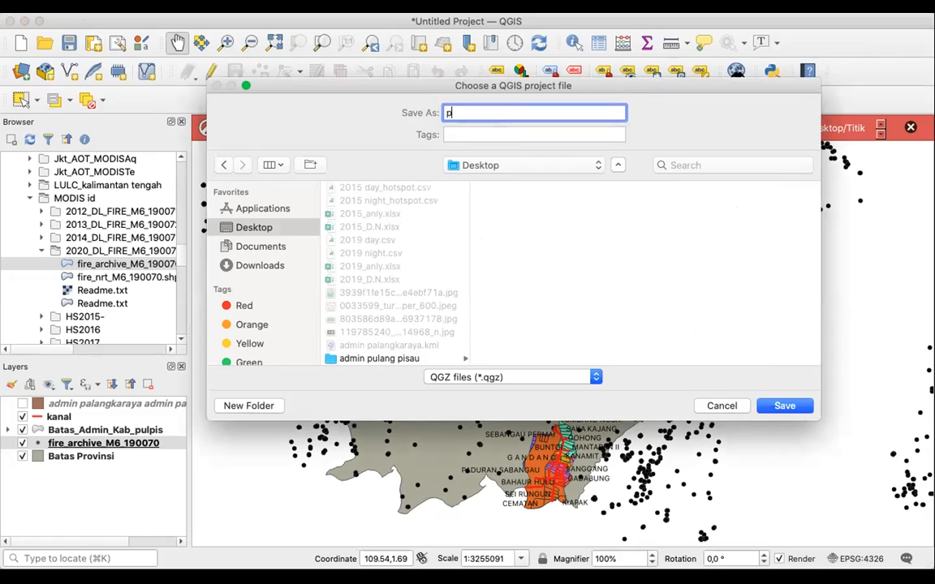
text(raktikum)
click(763, 407)
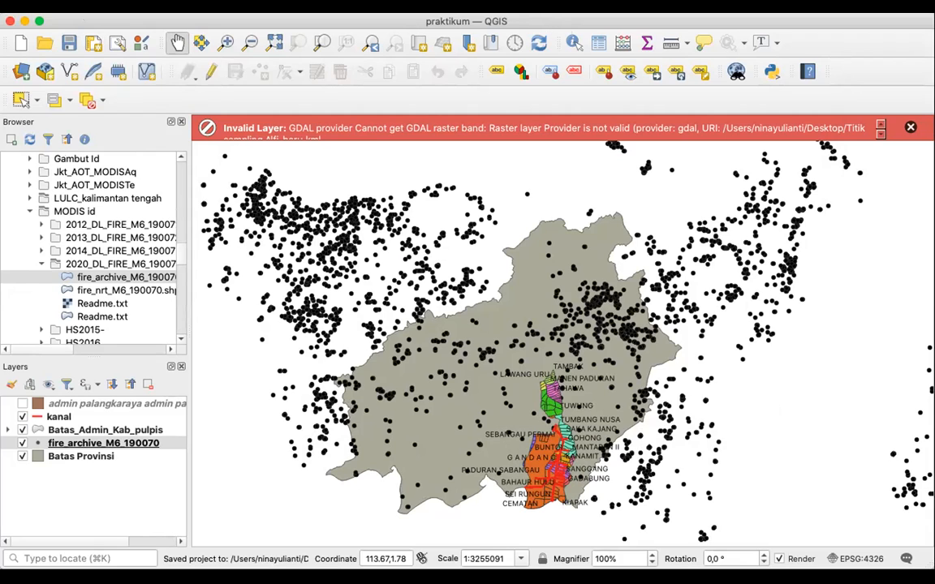
scroll(27, 273, up, 1)
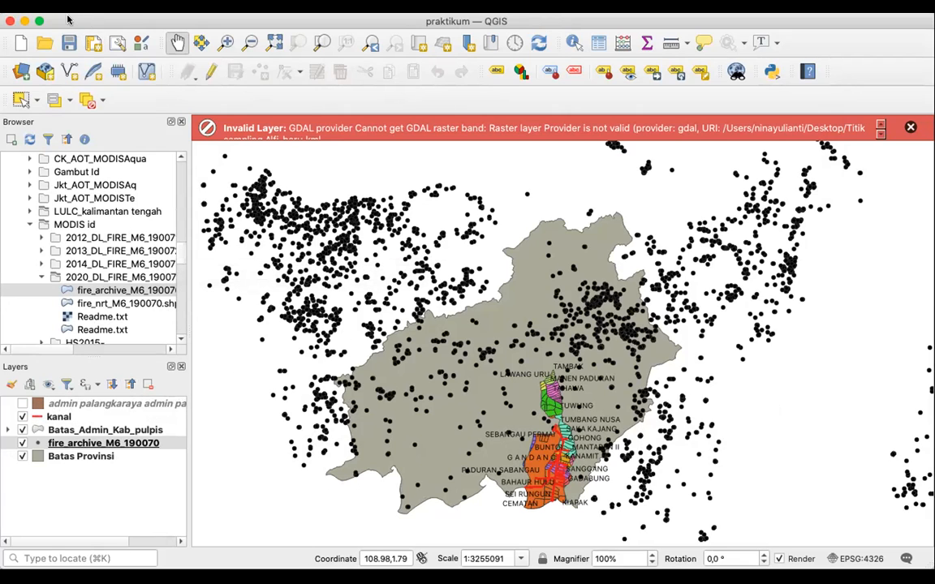
Step: Close the saved praktikum project and start a new empty project
click(10, 20)
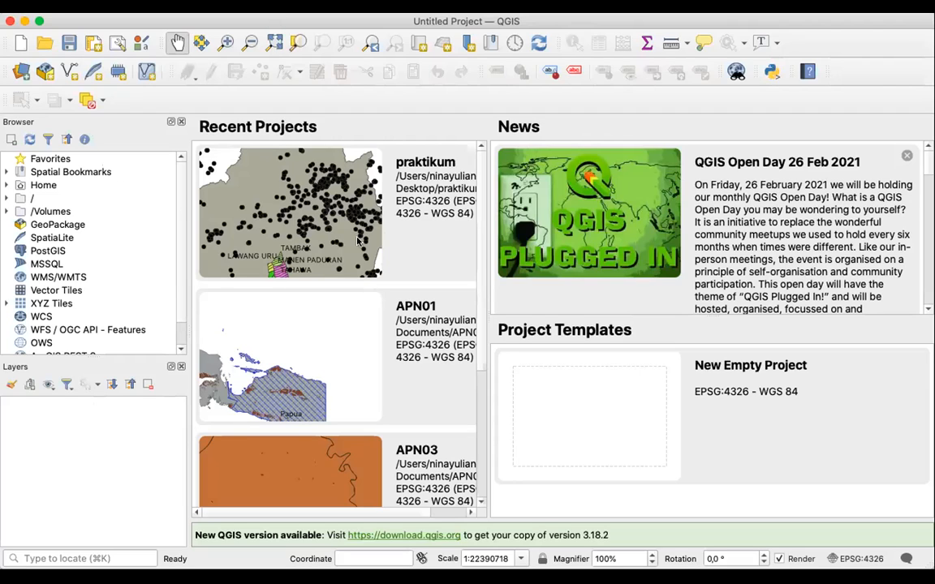
click(25, 43)
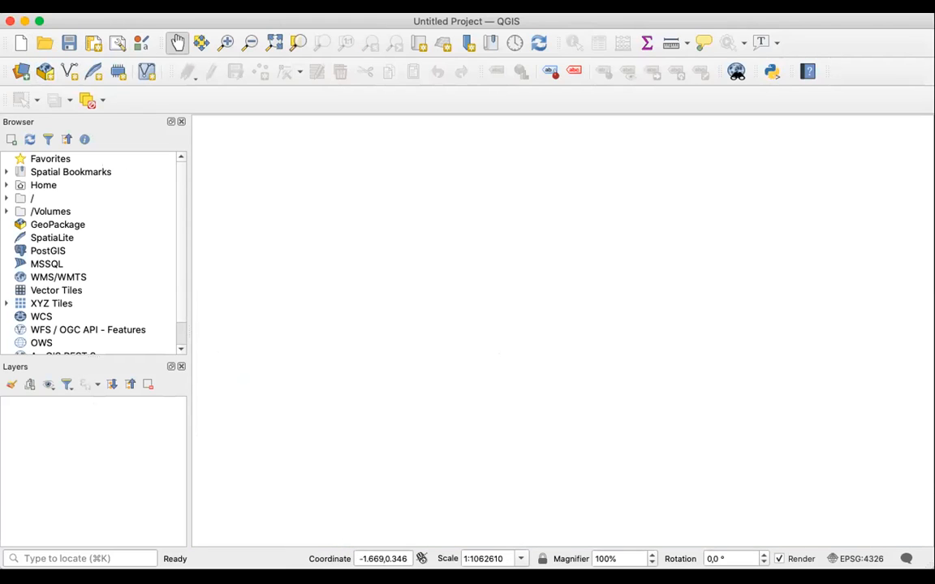
click(89, 7)
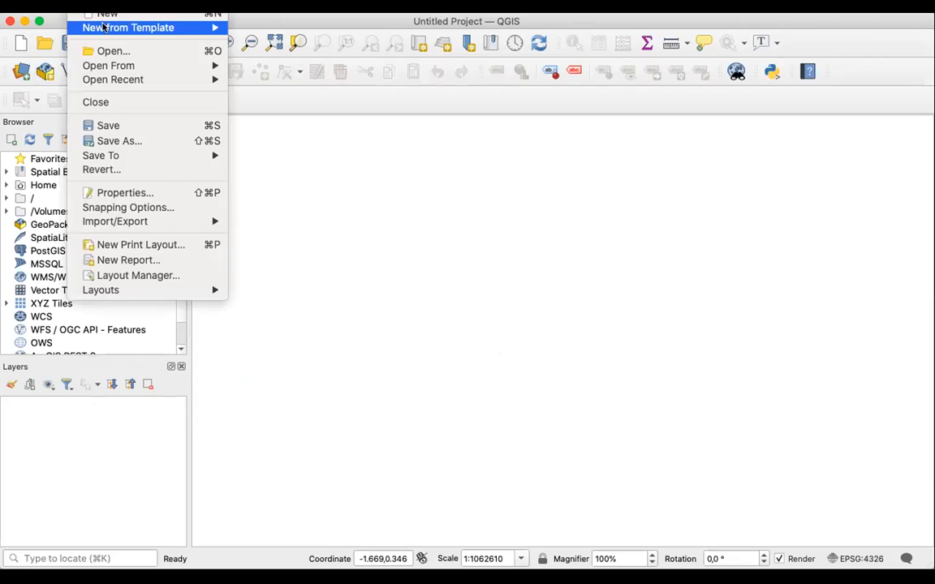
click(287, 268)
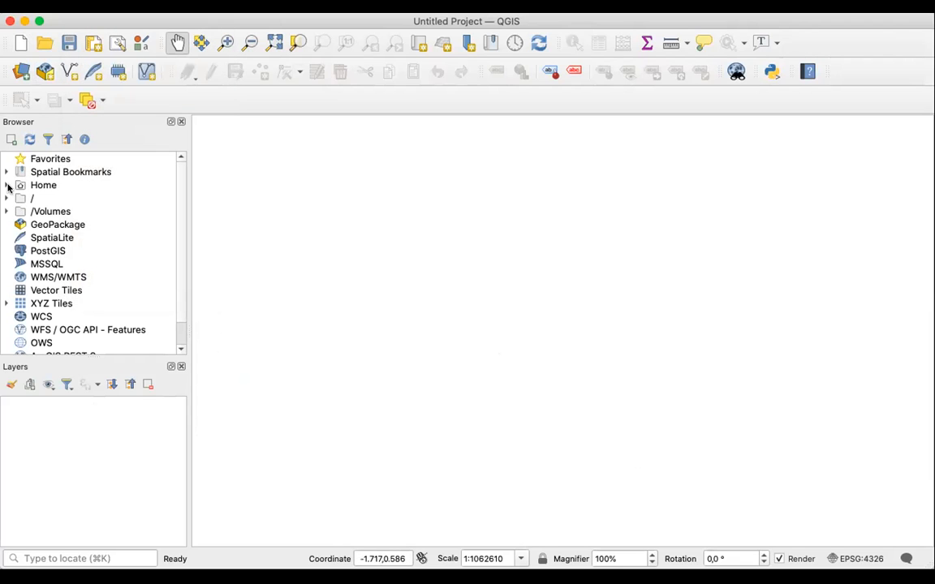
Step: Open the saved praktikum project from the Desktop folder in the file browser and expand the window to full screen
click(6, 185)
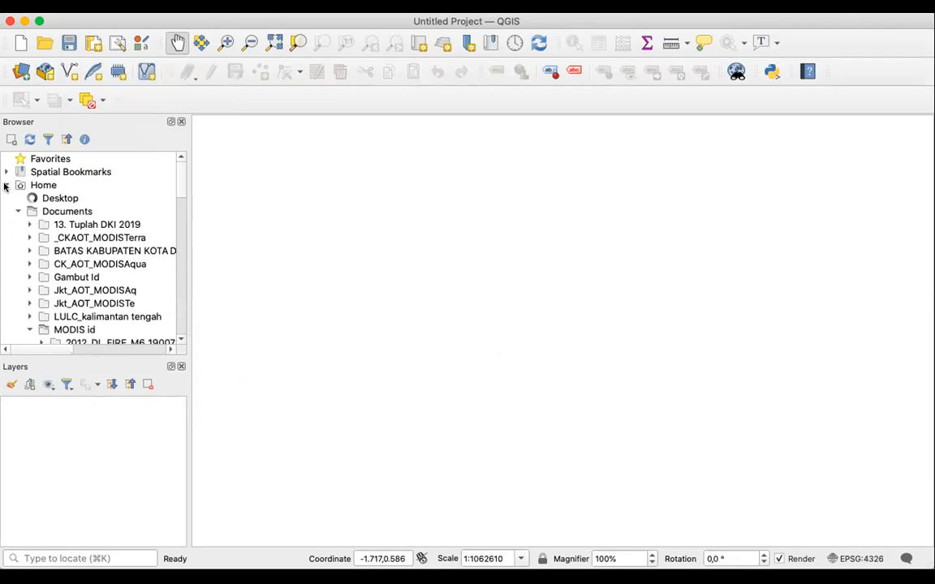
click(50, 200)
scroll(180, 207, down, 15)
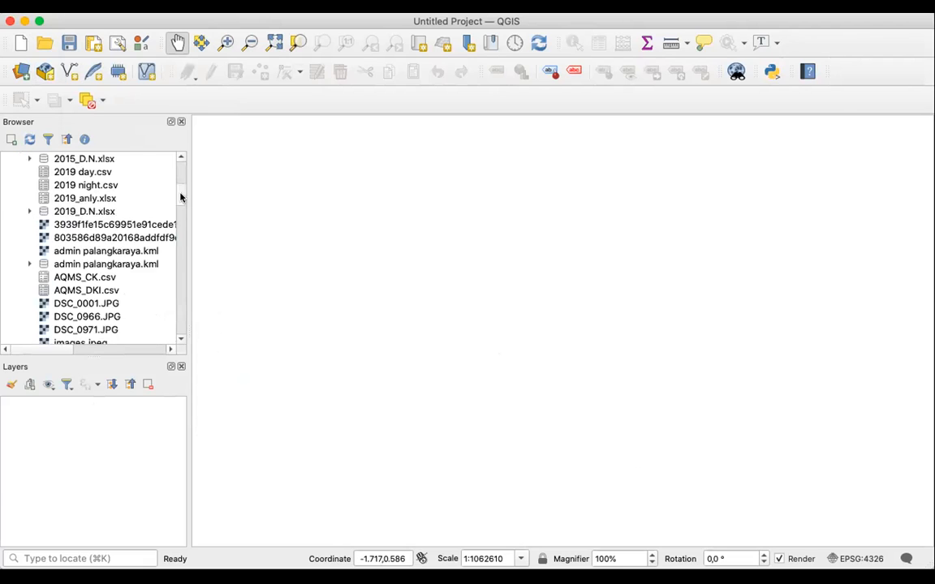
mouse_move(179, 232)
mouse_down()
mouse_move(182, 296)
mouse_move(175, 224)
mouse_up()
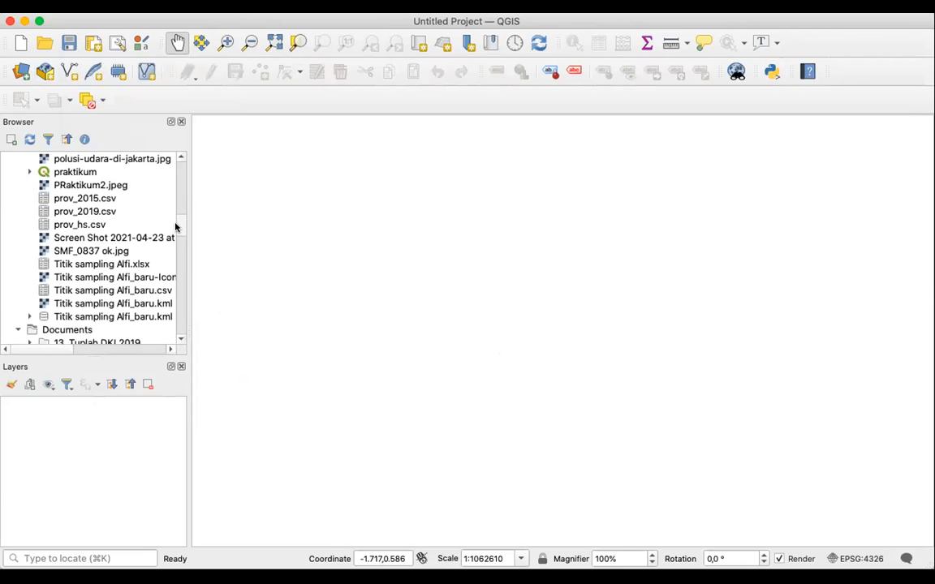
click(59, 175)
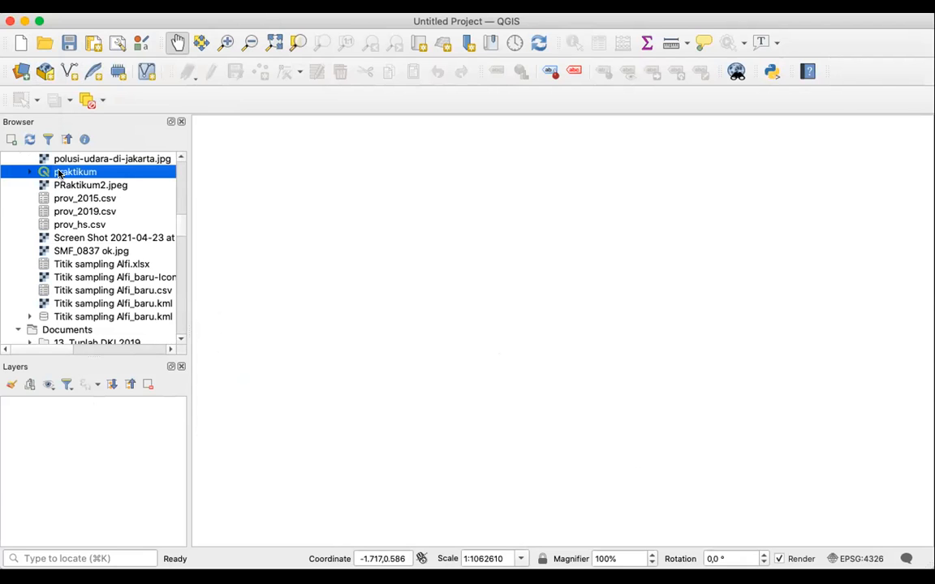
double_click(59, 173)
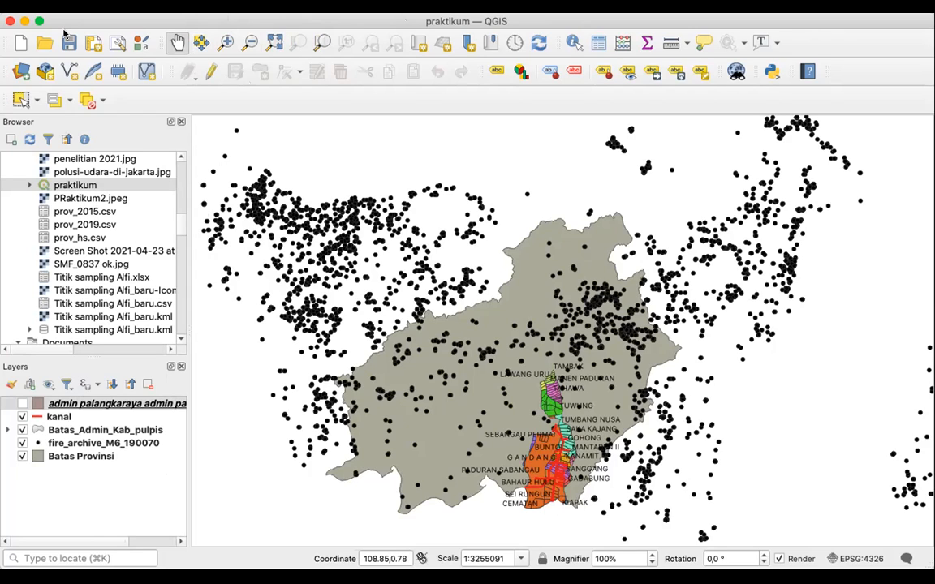
click(39, 22)
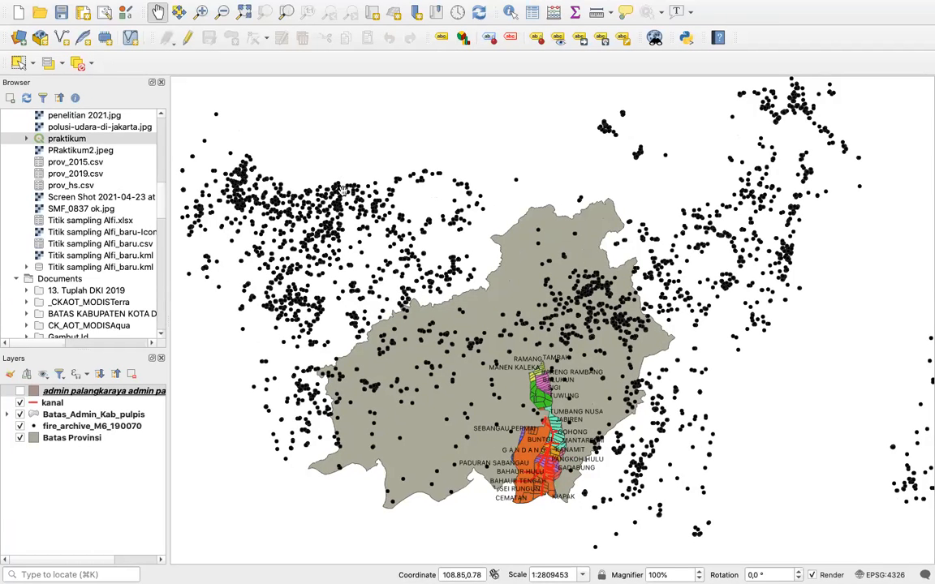
Step: Examine the Pulang Pisau boundaries, village labels and canals at close range on the map
drag(319, 237, 350, 182)
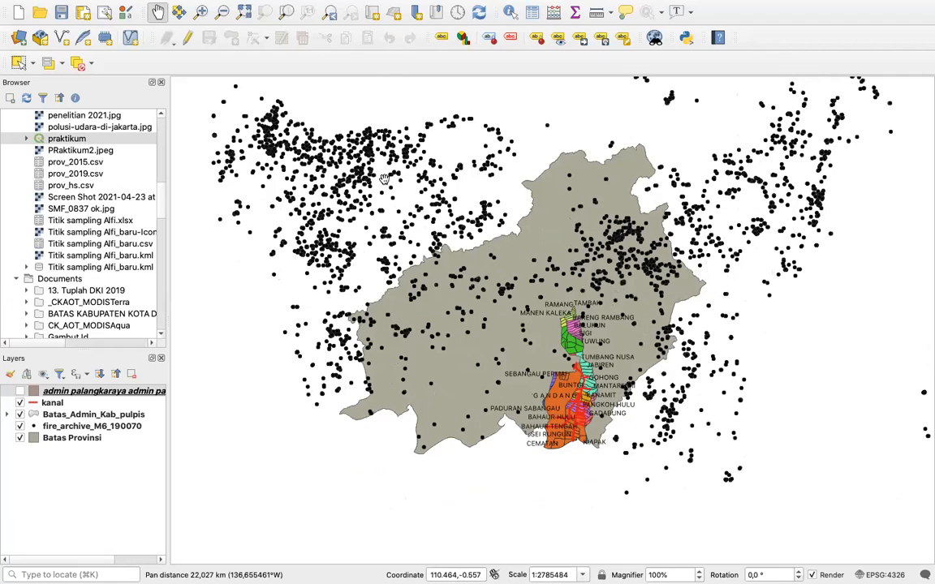
click(197, 10)
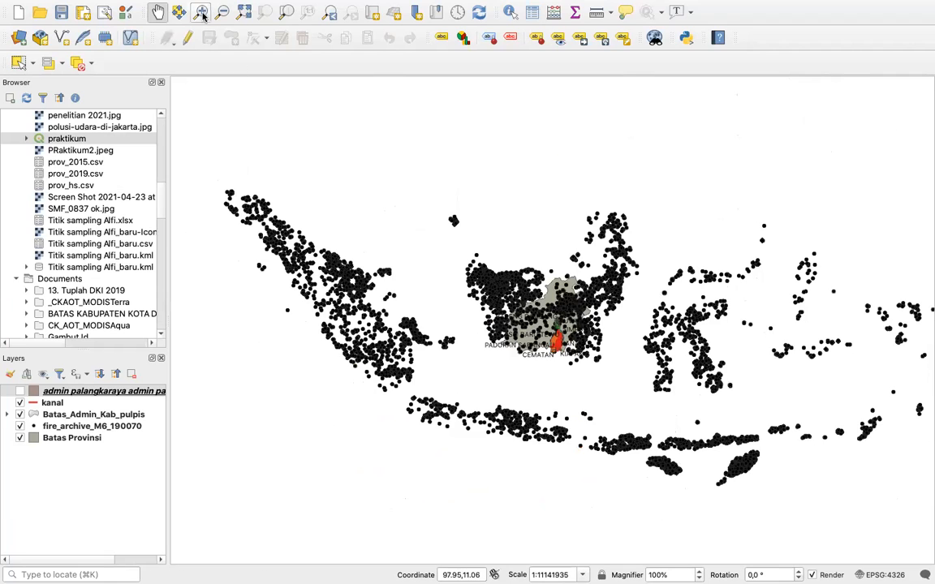
drag(530, 297, 590, 366)
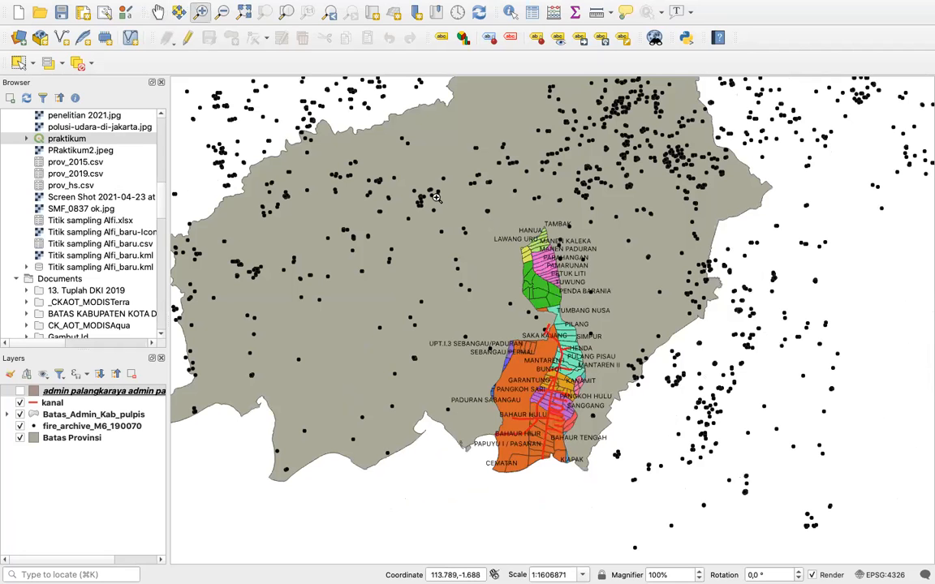
drag(402, 178, 605, 490)
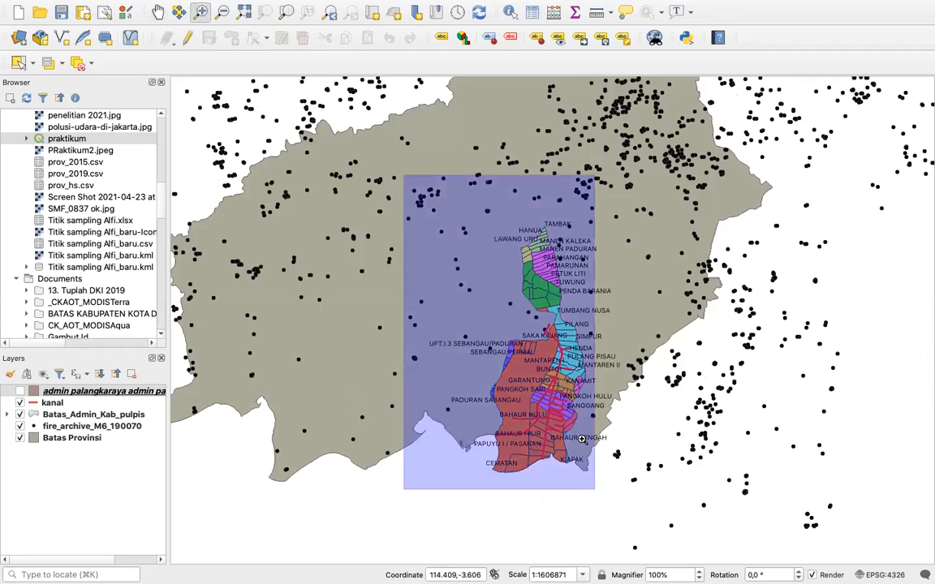
click(222, 12)
click(339, 181)
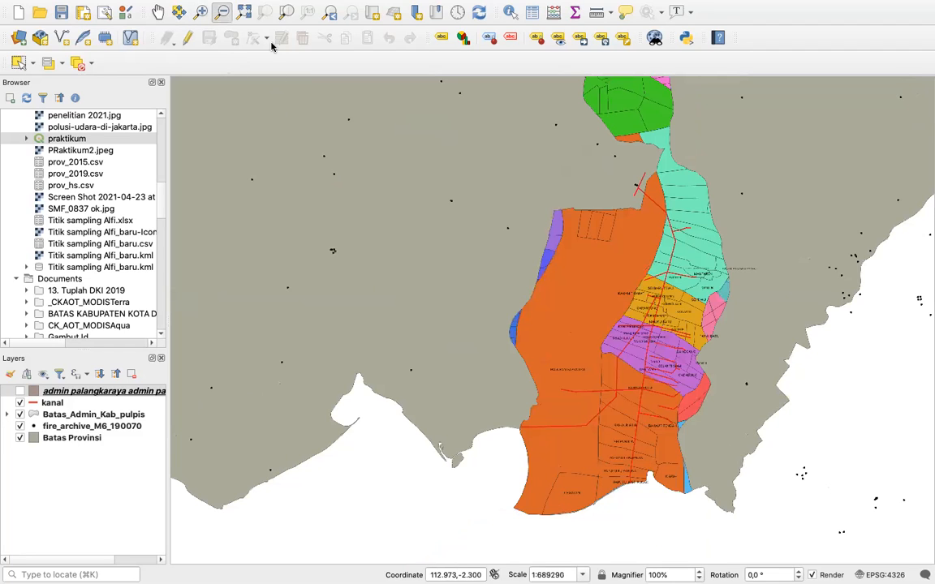
click(158, 12)
drag(442, 170, 328, 184)
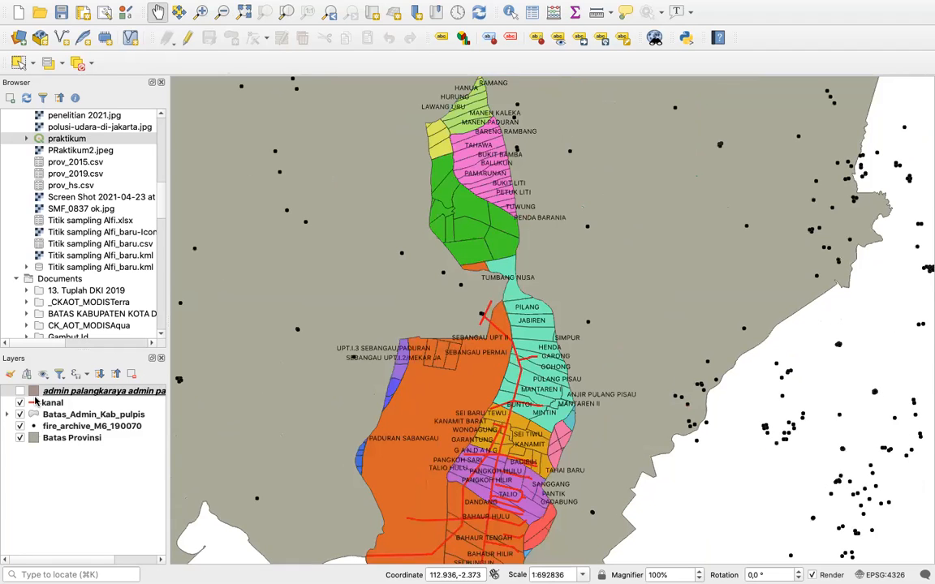
Step: Move the fire_archive_M6_190070 layer above the kanal and Batas_Admin_Kab_pulpis layers and inspect its points across Pulang Pisau
drag(35, 426, 35, 399)
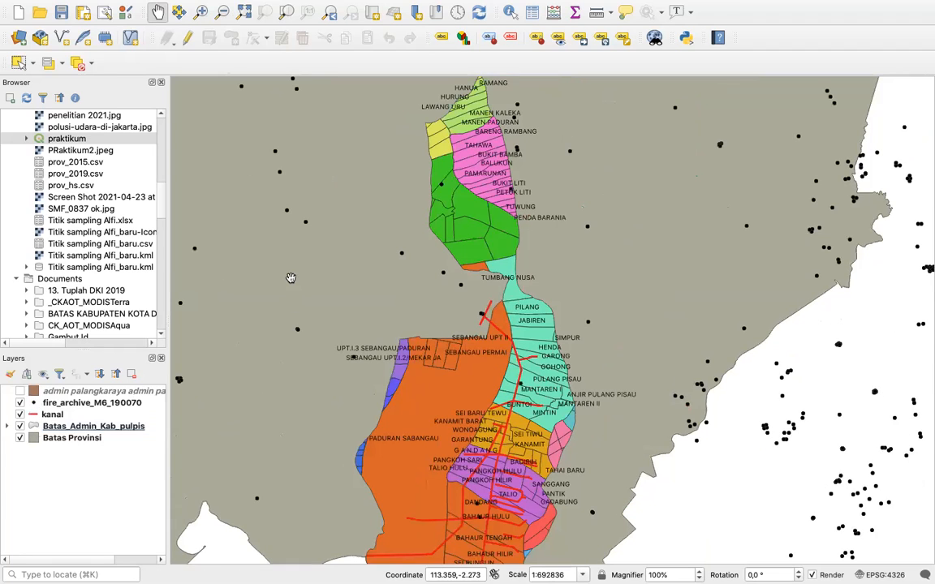
drag(299, 210, 308, 167)
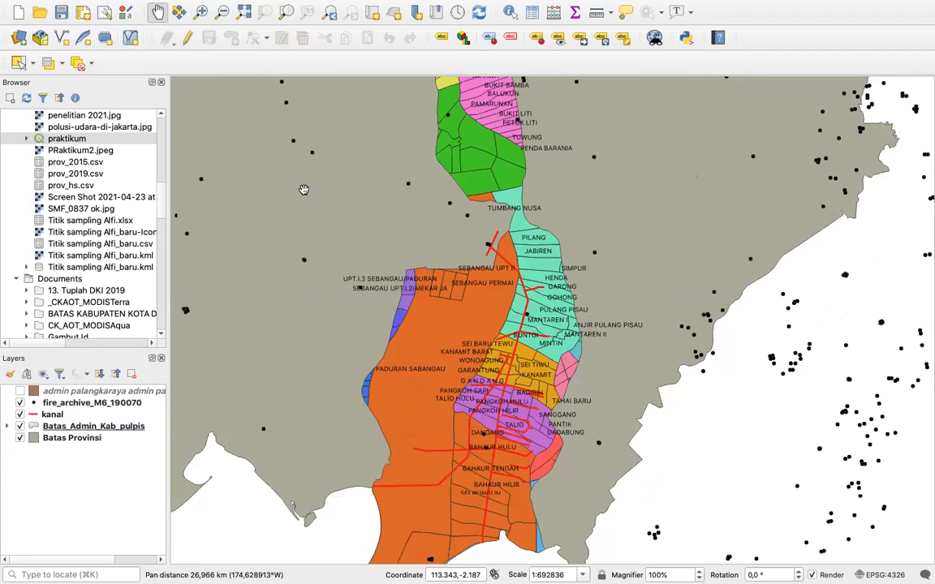
drag(308, 130, 308, 151)
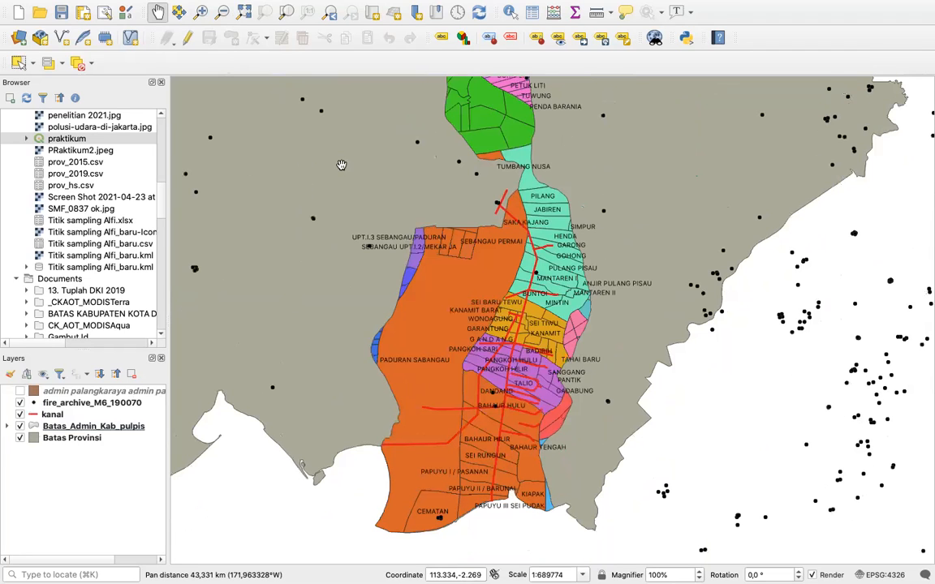
drag(671, 148, 706, 184)
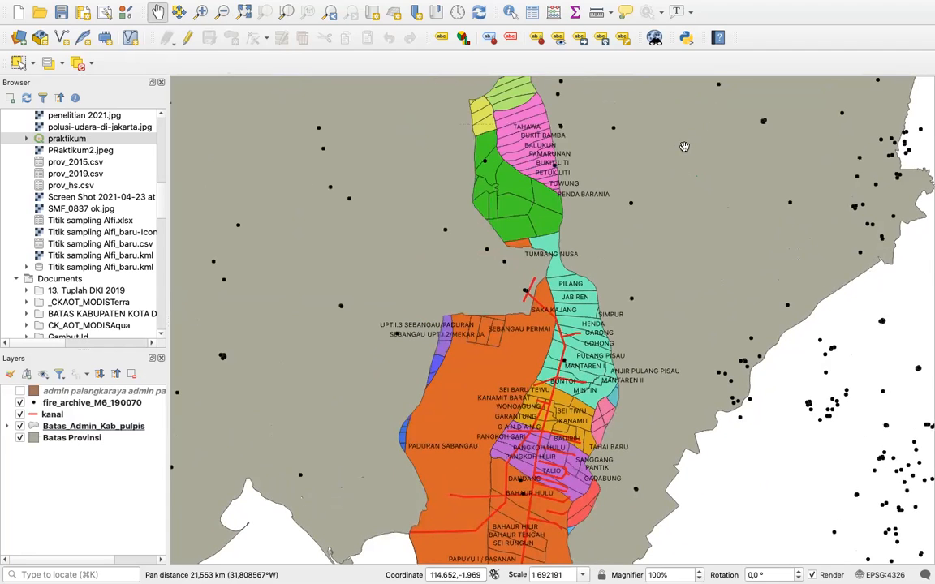
drag(615, 135, 630, 28)
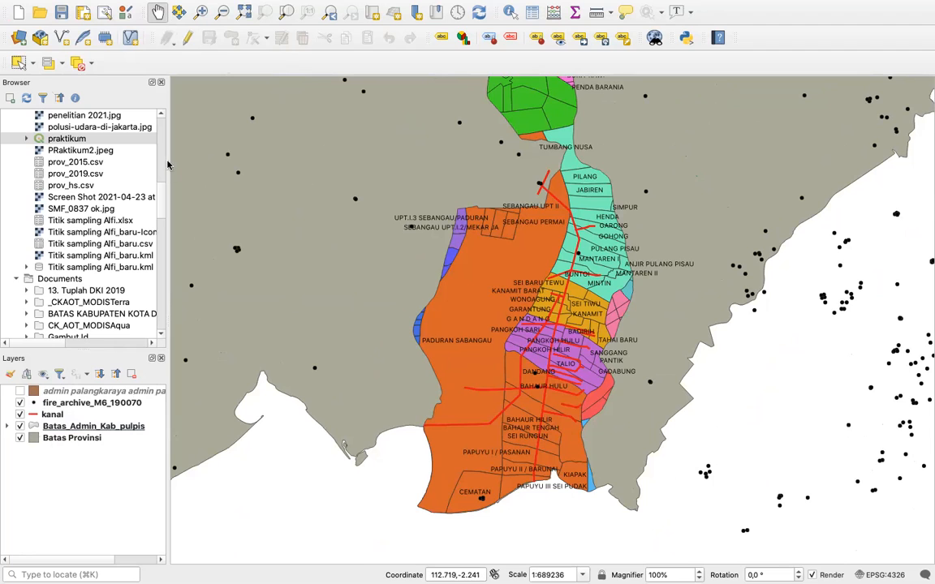
scroll(147, 175, up, 9)
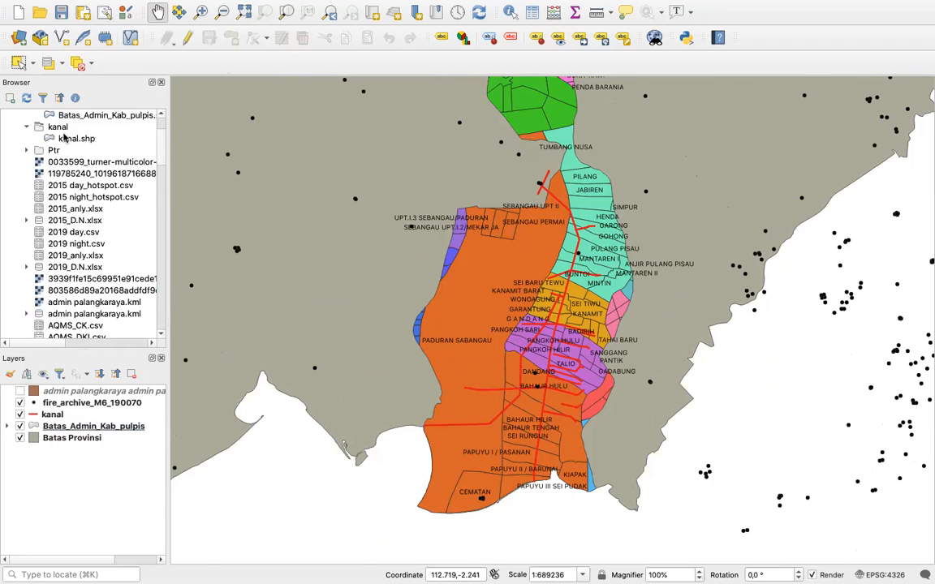
scroll(163, 115, up, 2)
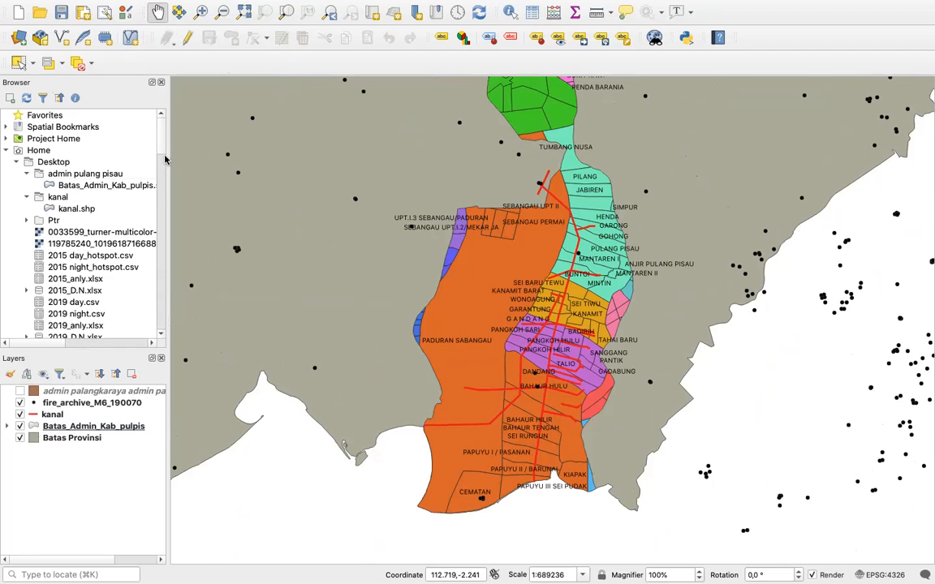
drag(373, 131, 390, 195)
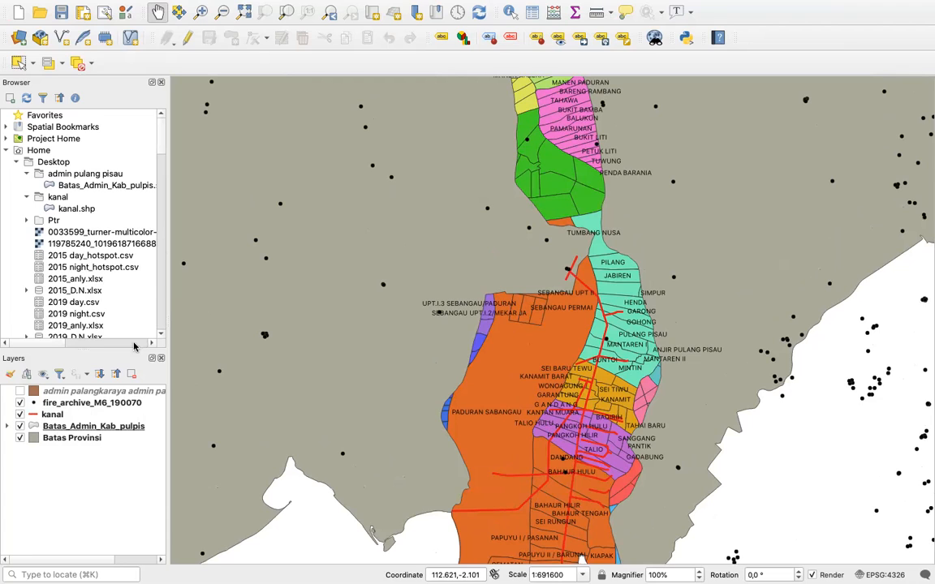
click(213, 7)
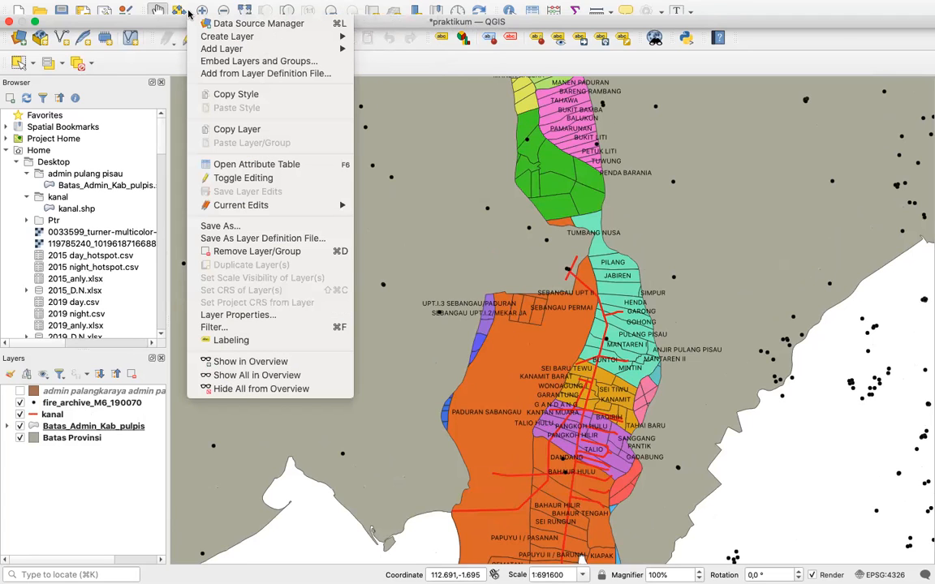
mouse_move(242, 210)
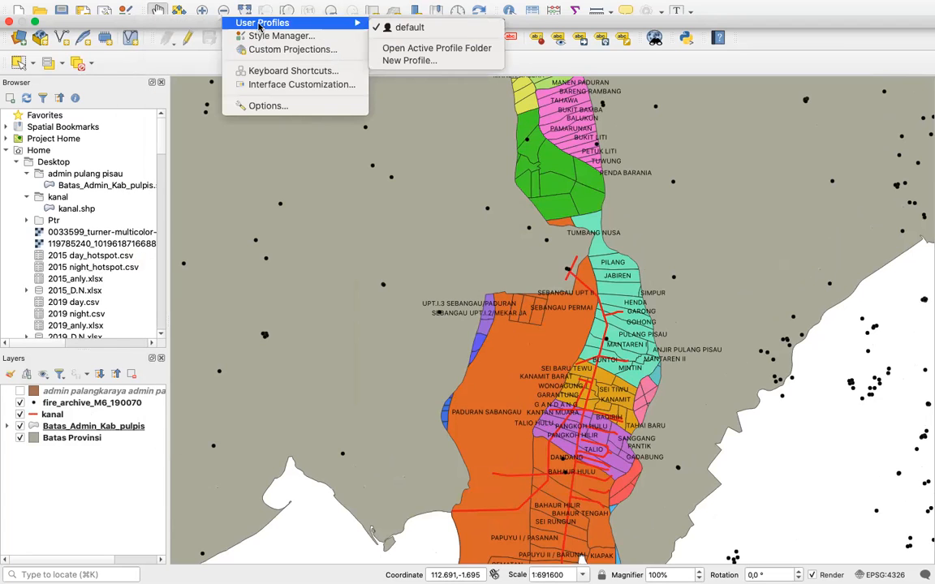
mouse_move(221, 40)
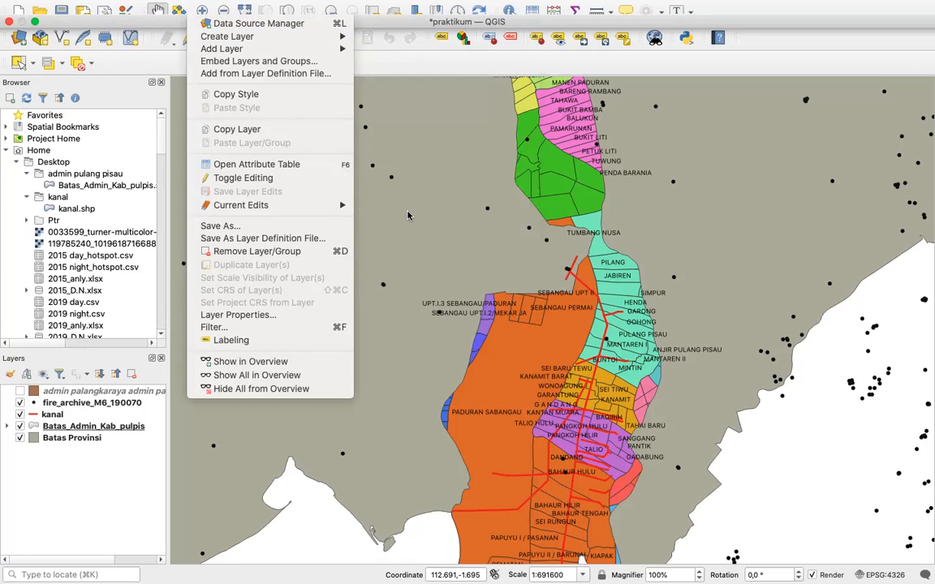
mouse_move(438, 5)
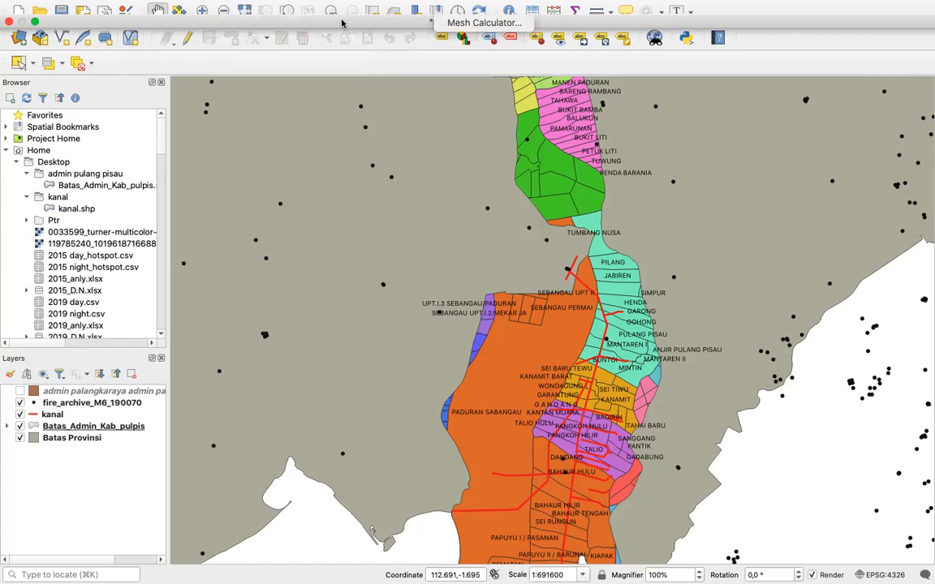
mouse_move(297, 9)
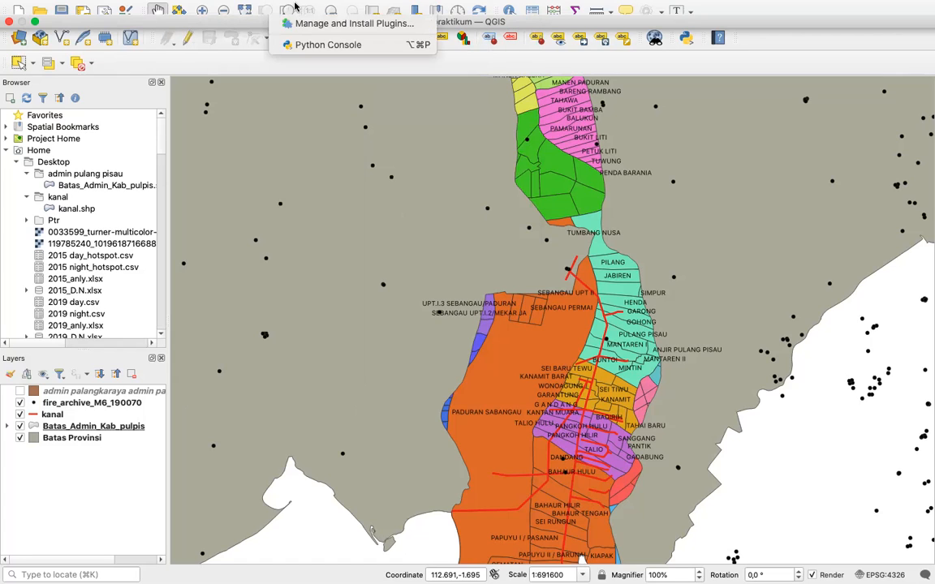
mouse_move(380, 4)
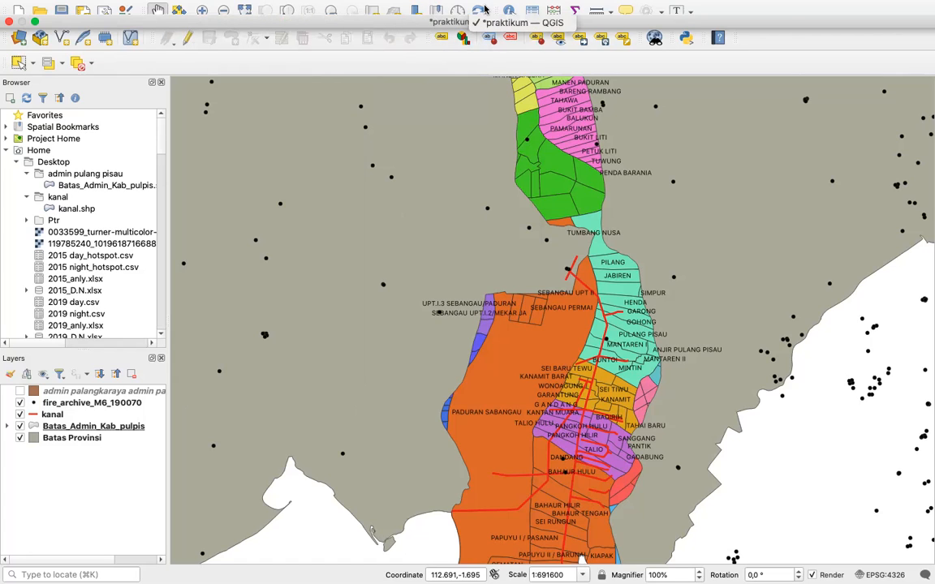
mouse_move(484, 7)
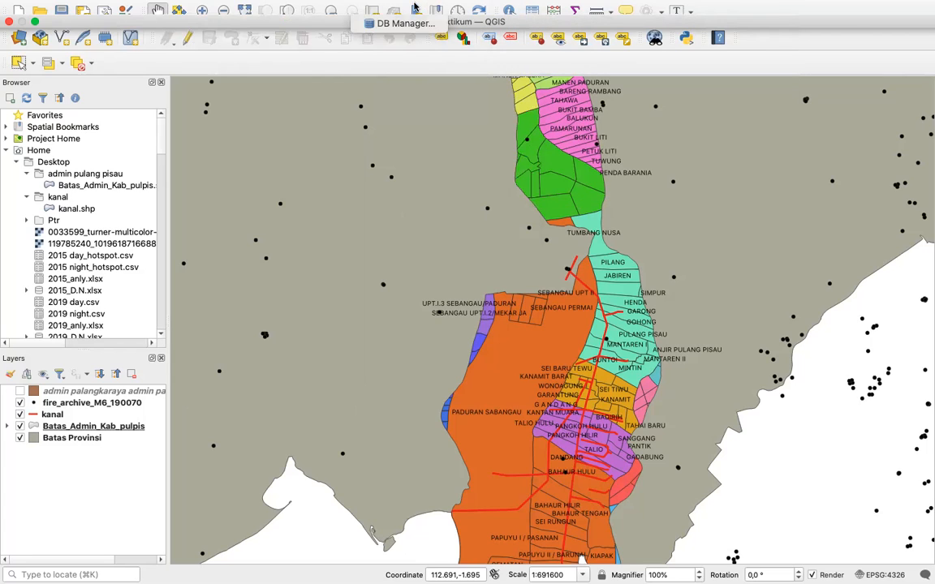
mouse_move(330, 10)
mouse_move(245, 10)
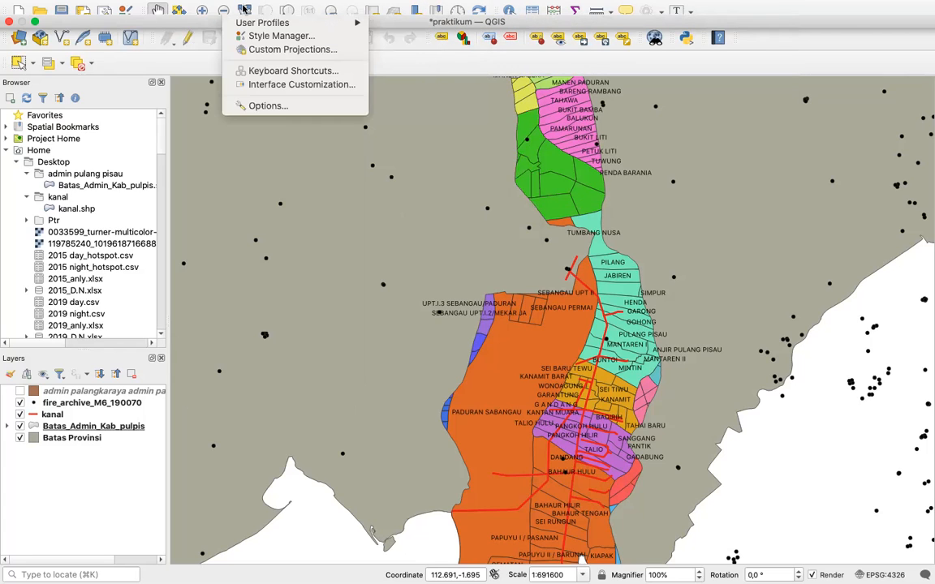
mouse_move(206, 9)
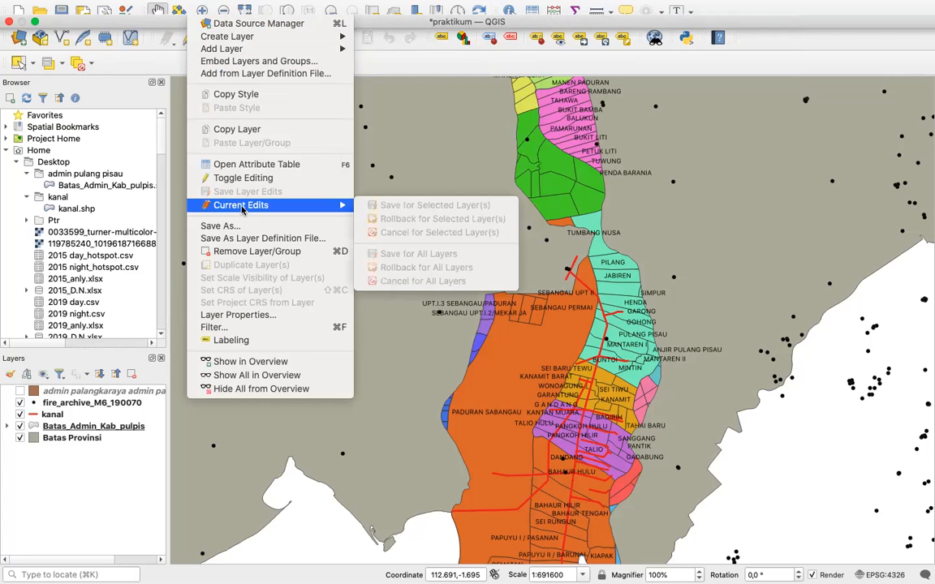
Step: Zoom the map to the full extent of all layers
mouse_move(151, 7)
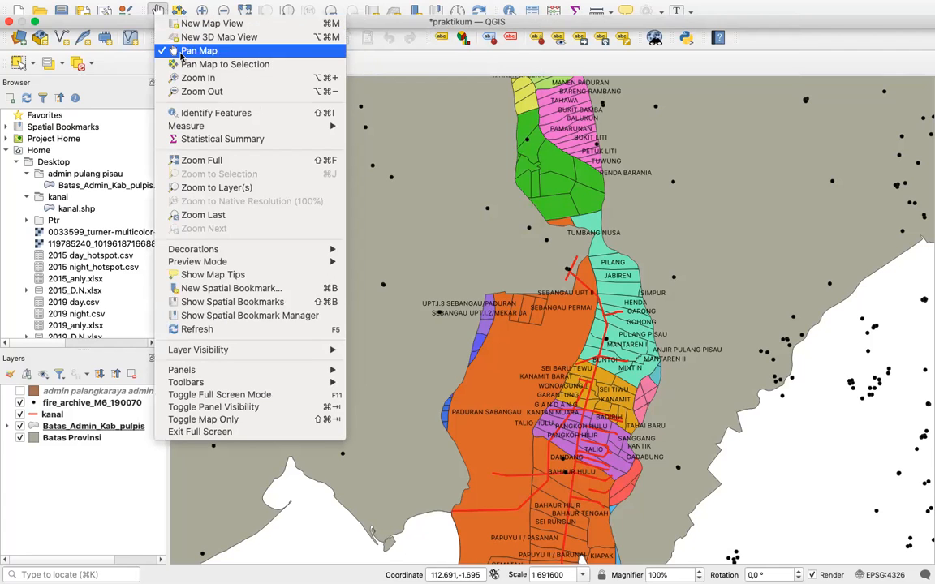
click(199, 160)
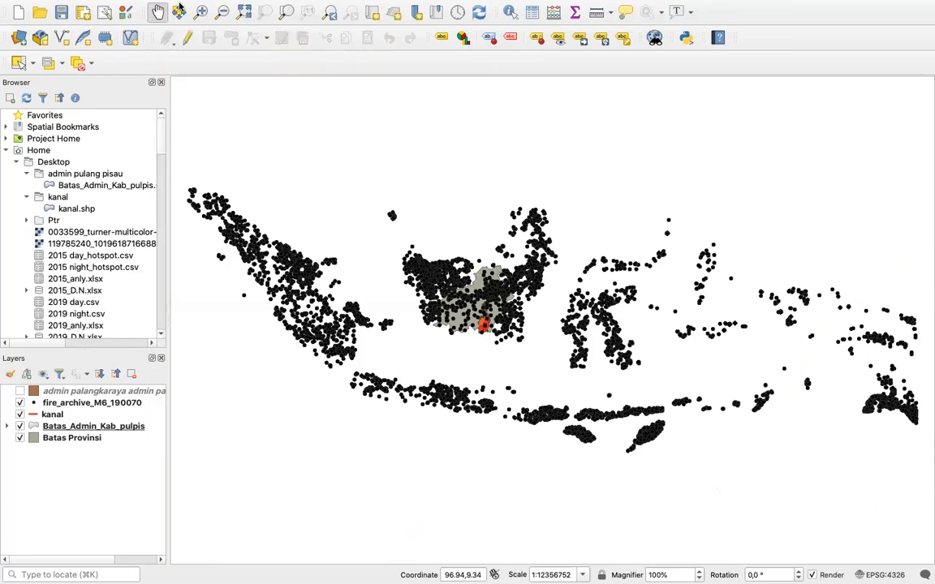